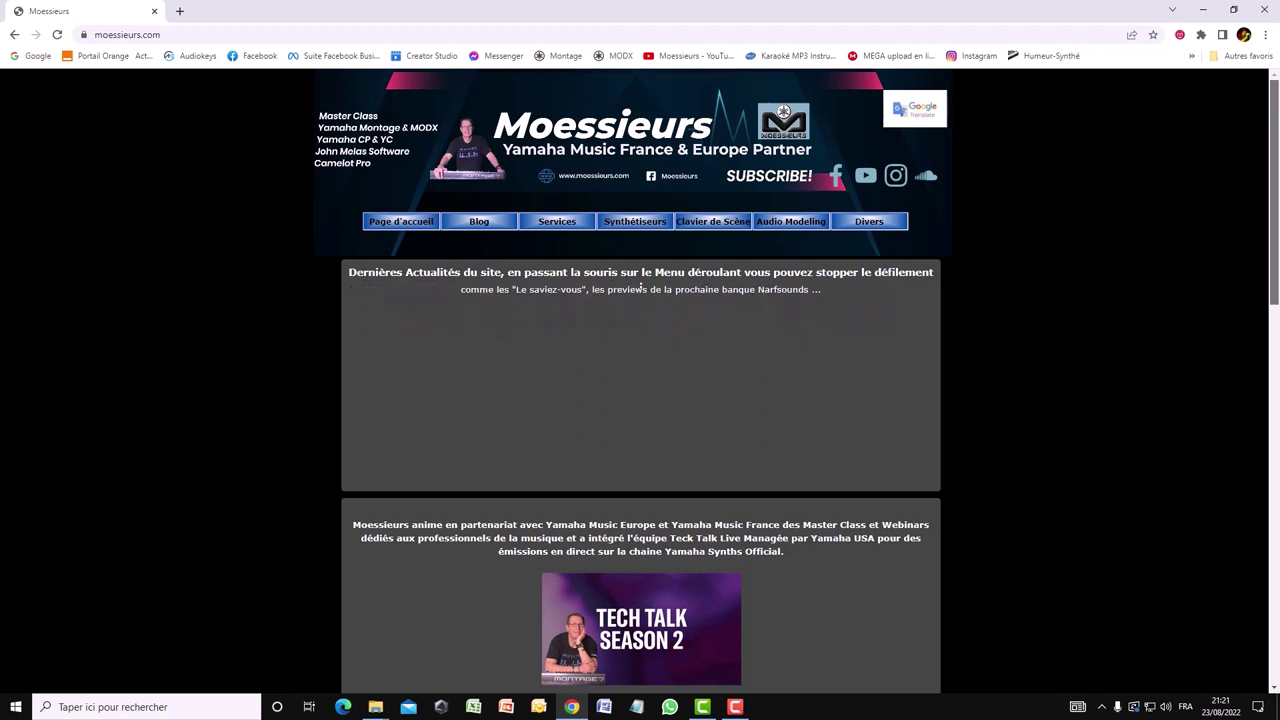
# Step: Scroll the moessieurs.com home page to the bottom, past Tech Talk and Camelot Master Class
pyautogui.scroll(-4, 641, 285)
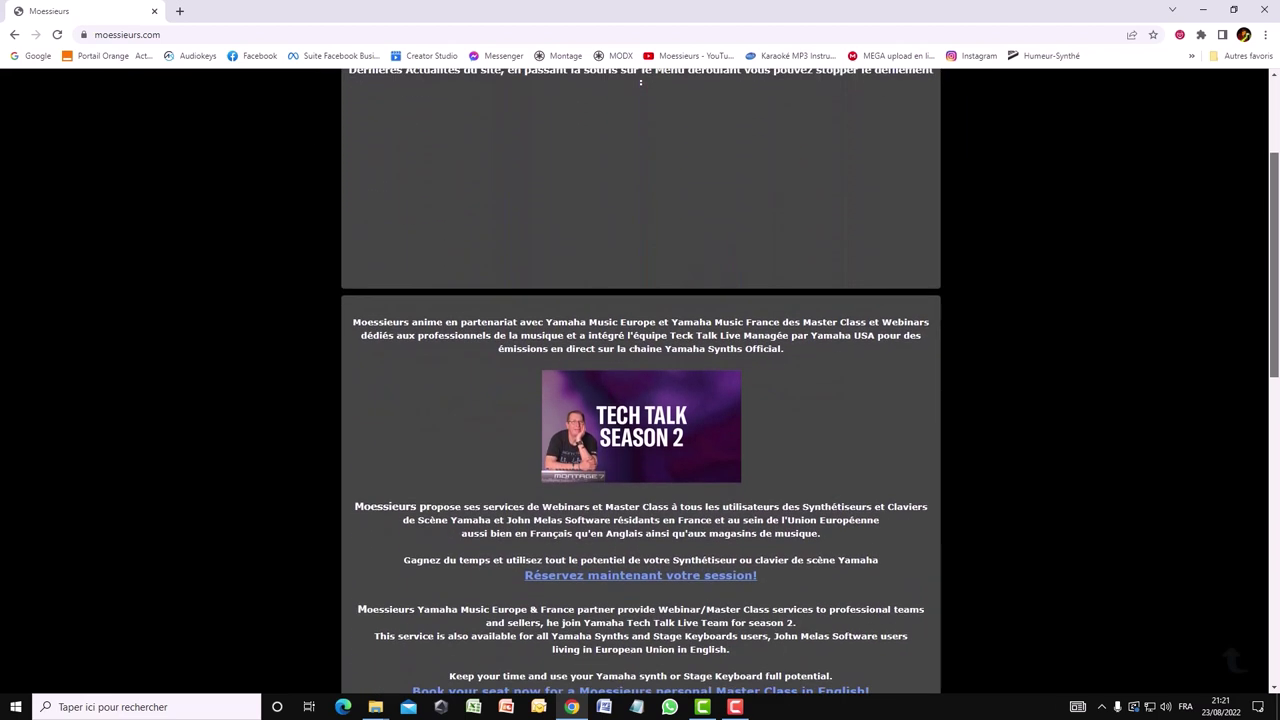
pyautogui.scroll(-6, 641, 380)
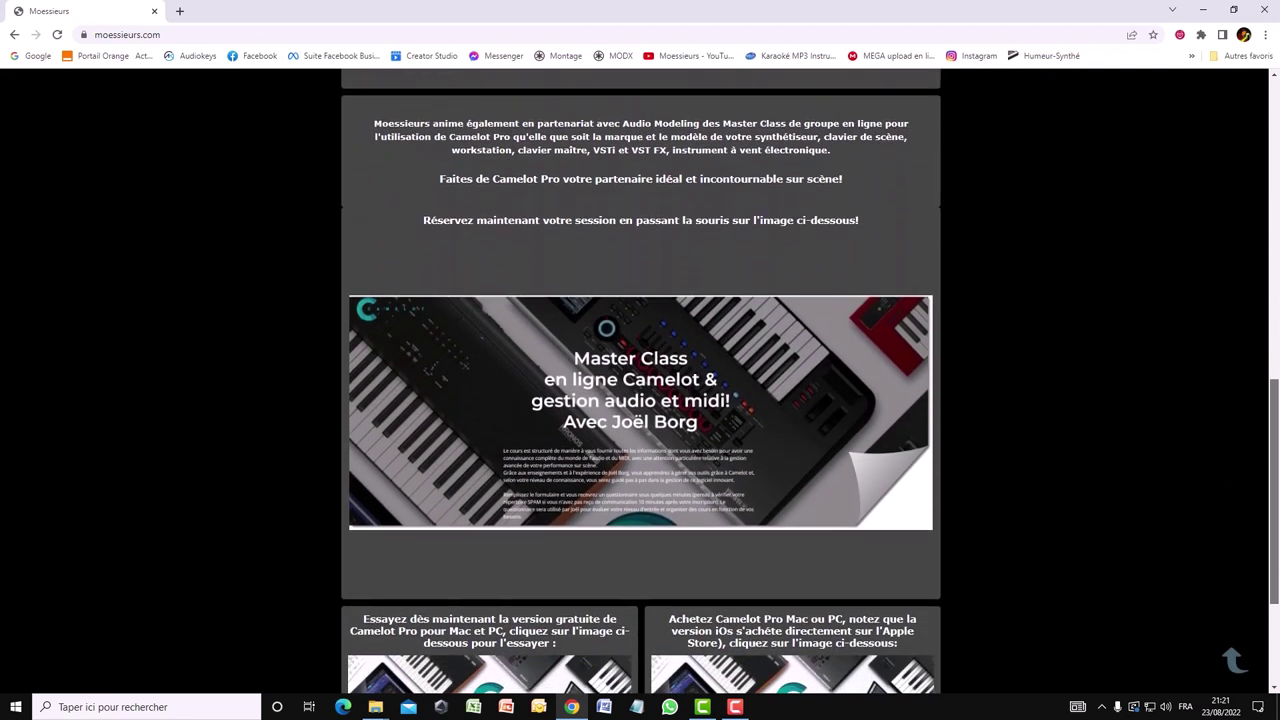
pyautogui.scroll(-1, 640, 380)
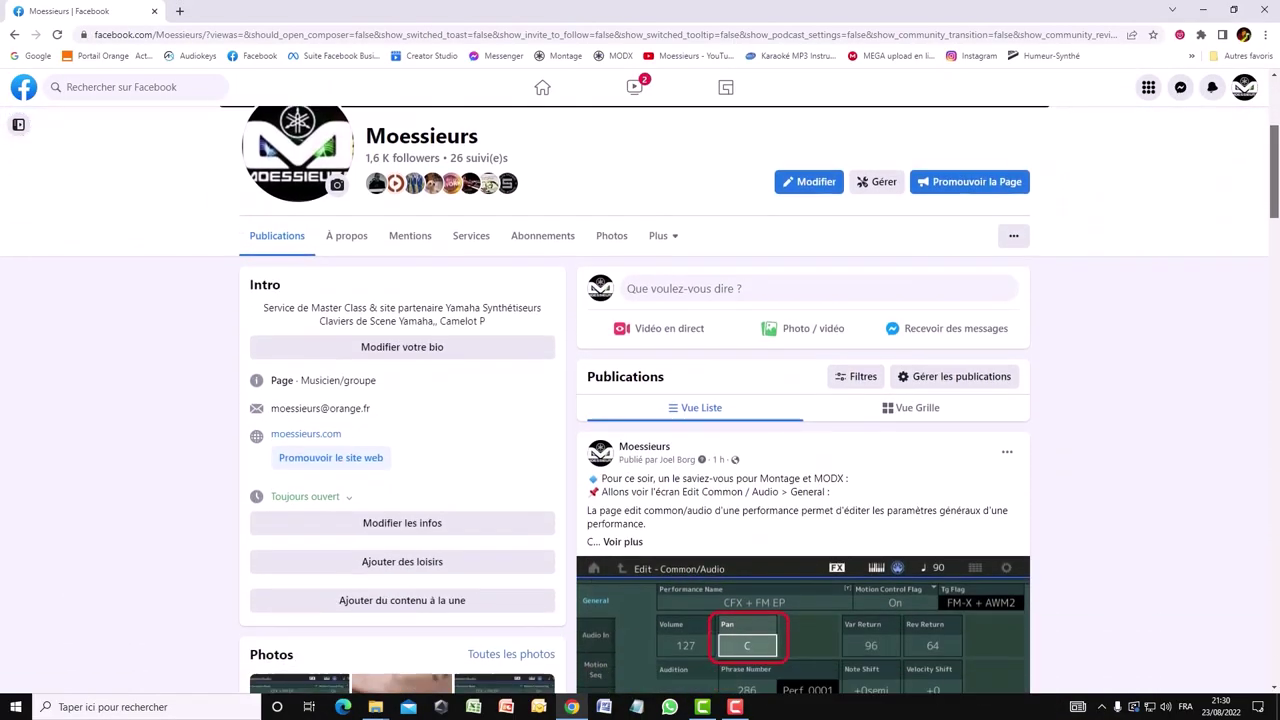
# Step: Scroll the Moessieurs Facebook feed down to the Summer Deals 33% off post
pyautogui.scroll(-15, 803, 420)
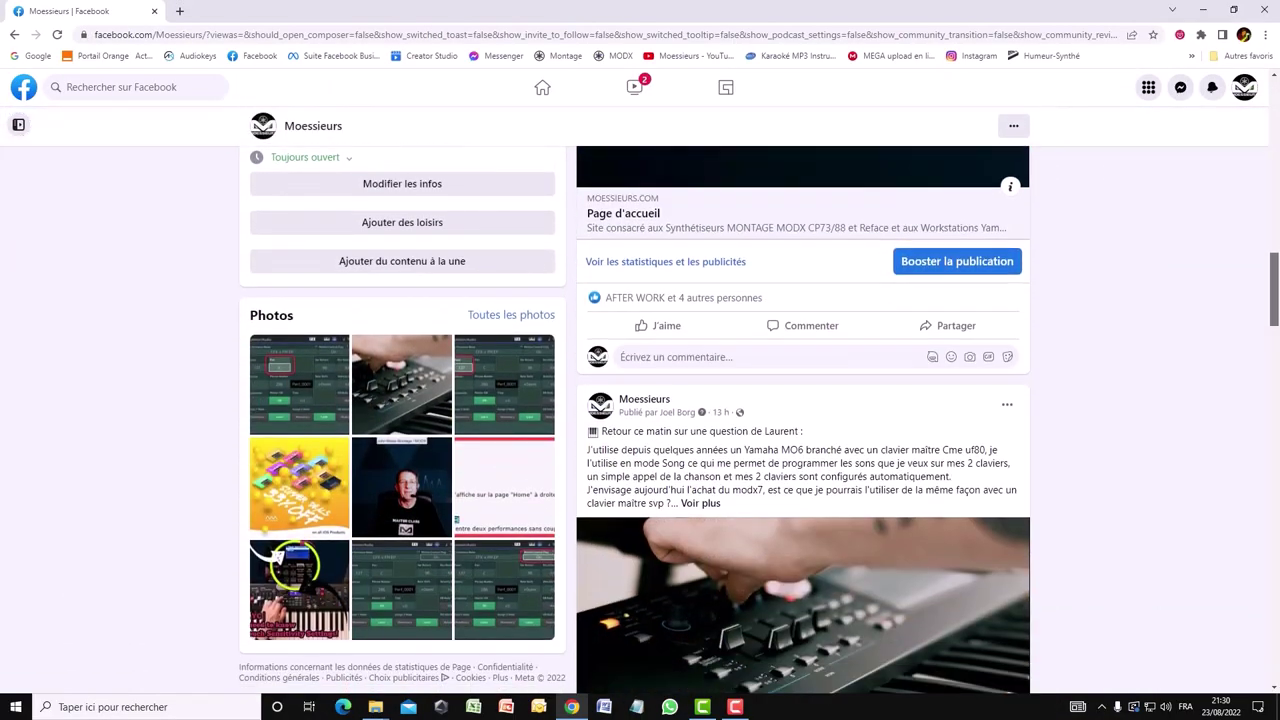
pyautogui.scroll(-15, 803, 420)
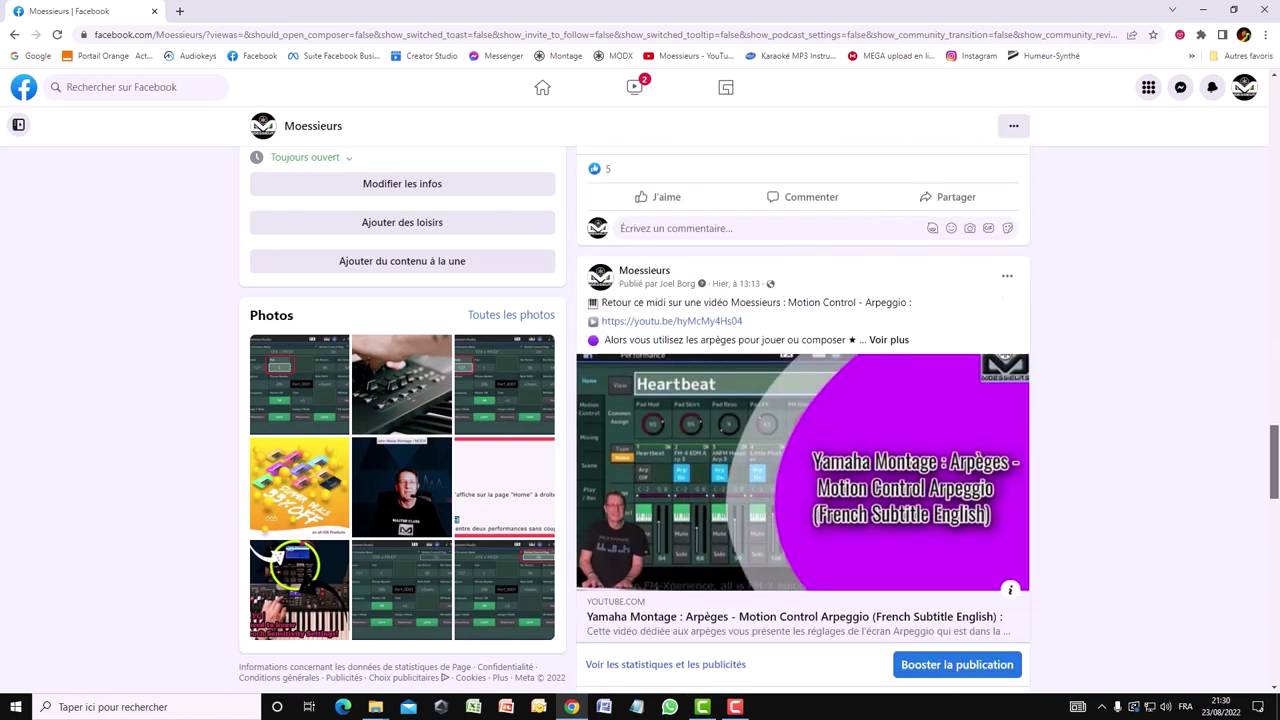
pyautogui.scroll(-15, 803, 420)
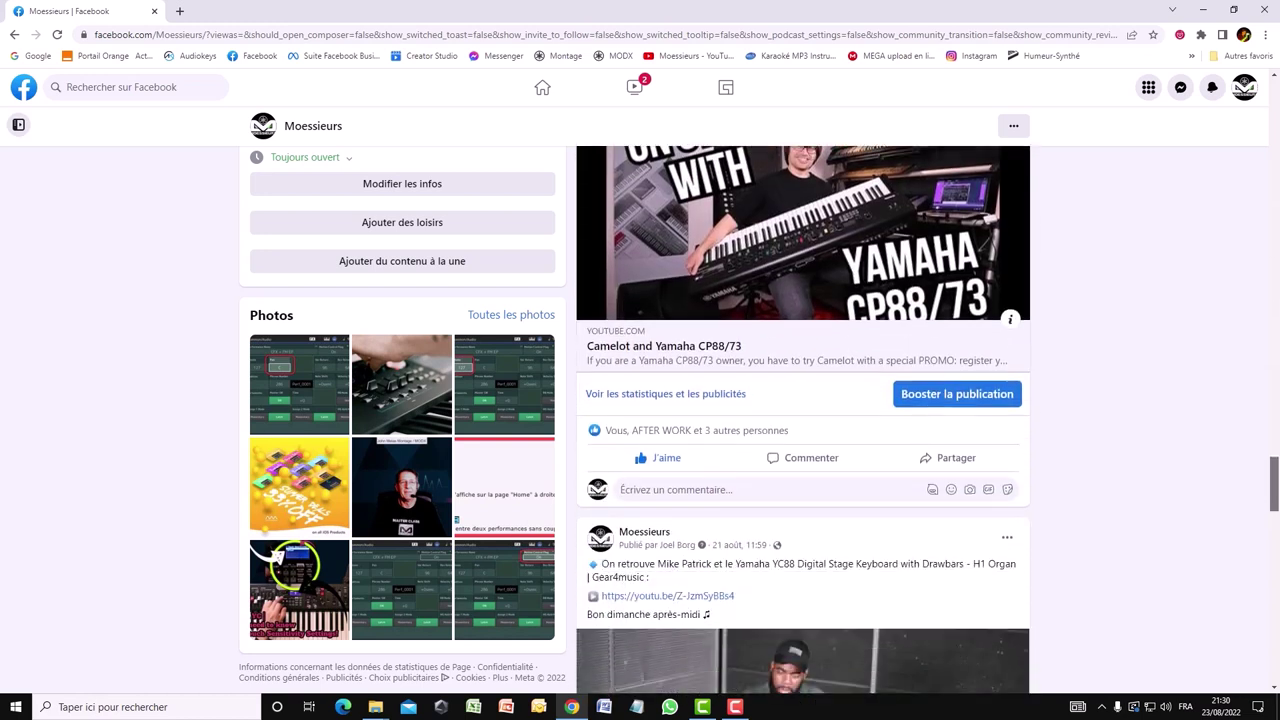
pyautogui.scroll(-15, 803, 420)
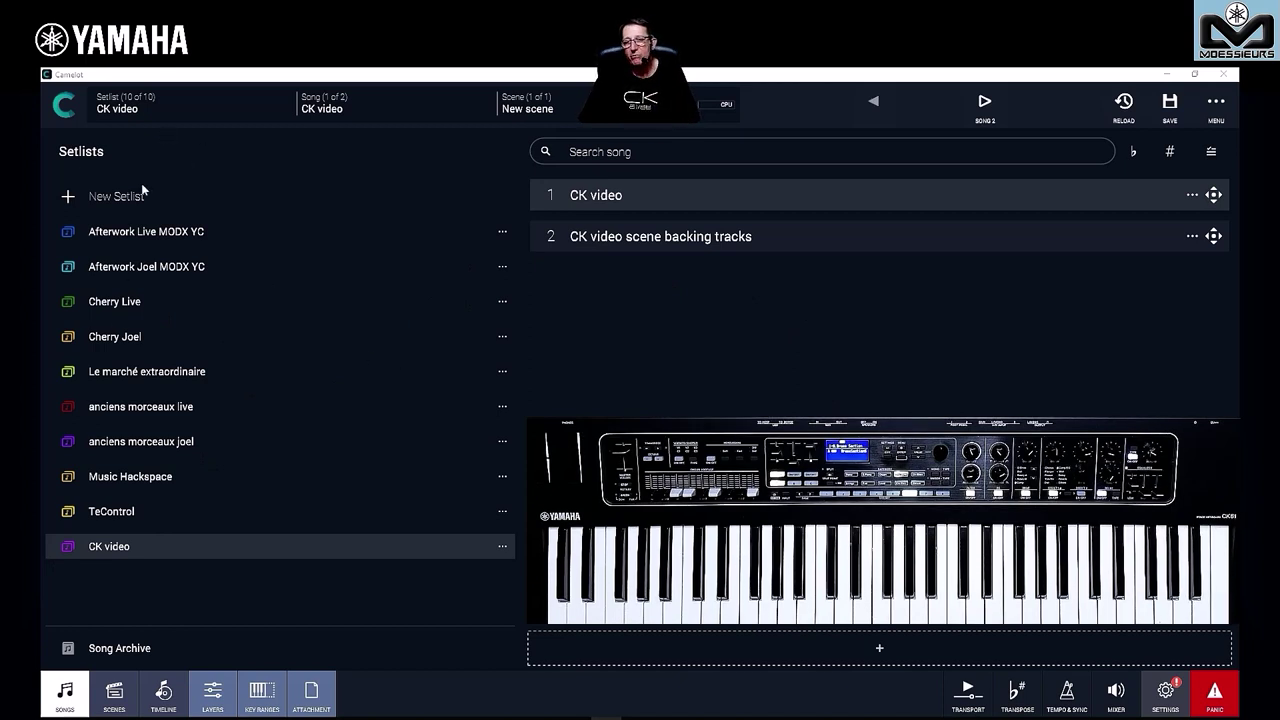
pyautogui.click(146, 236)
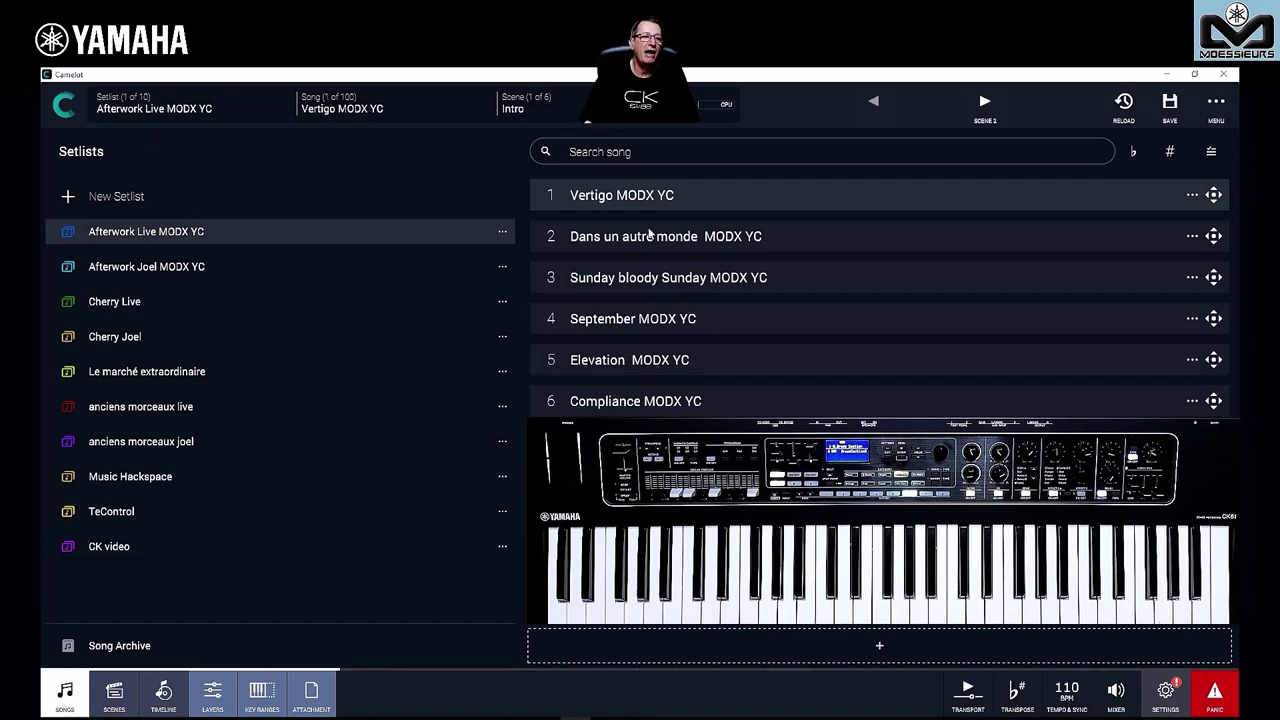
pyautogui.scroll(-10, 684, 270)
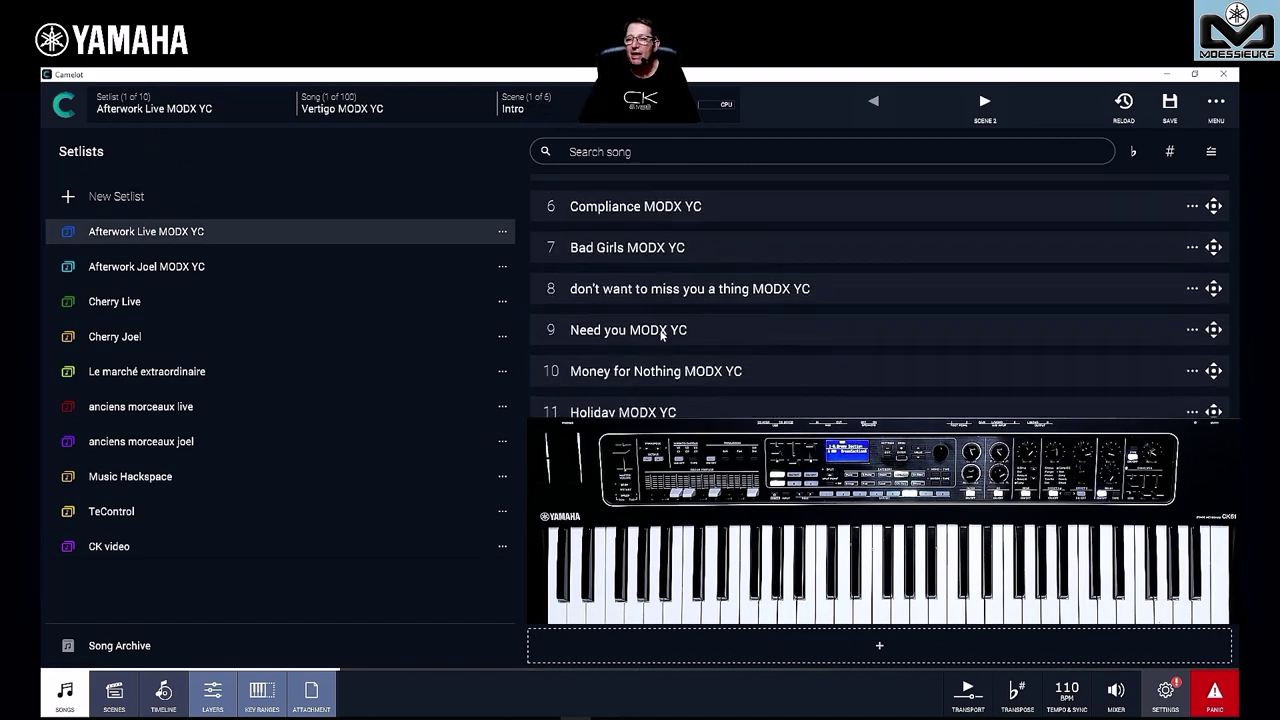
pyautogui.scroll(10, 677, 369)
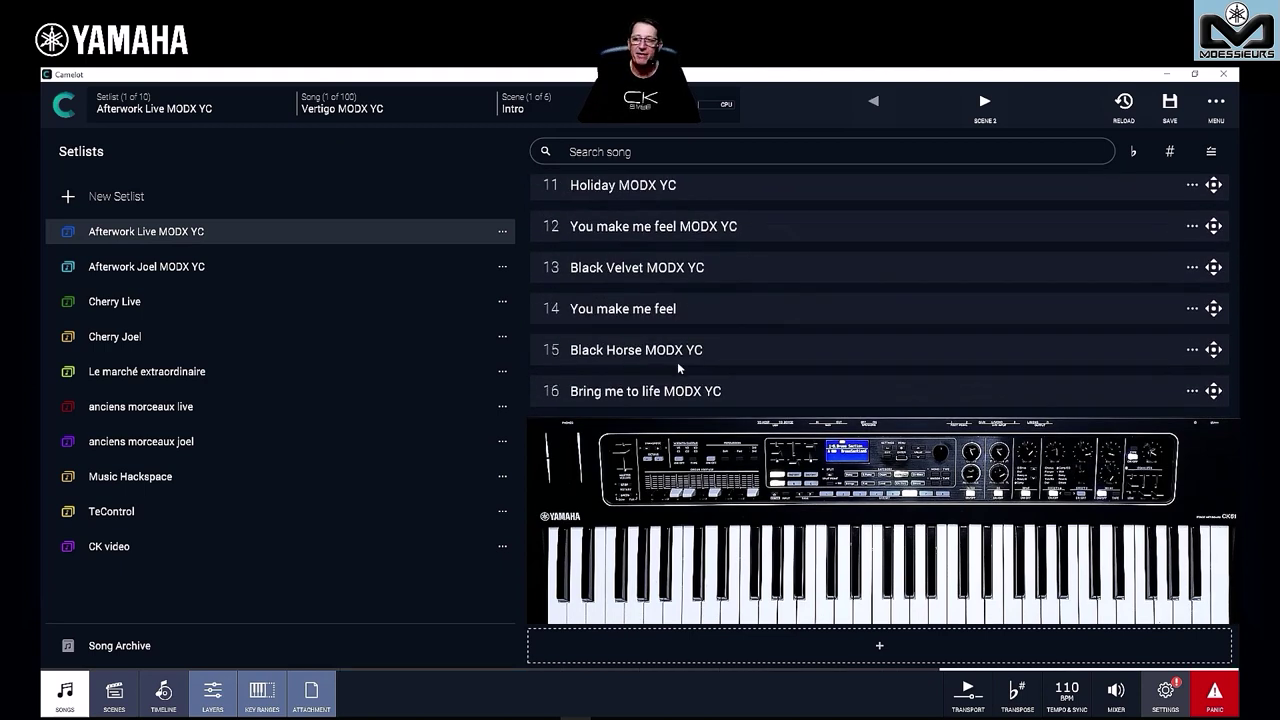
pyautogui.click(793, 246)
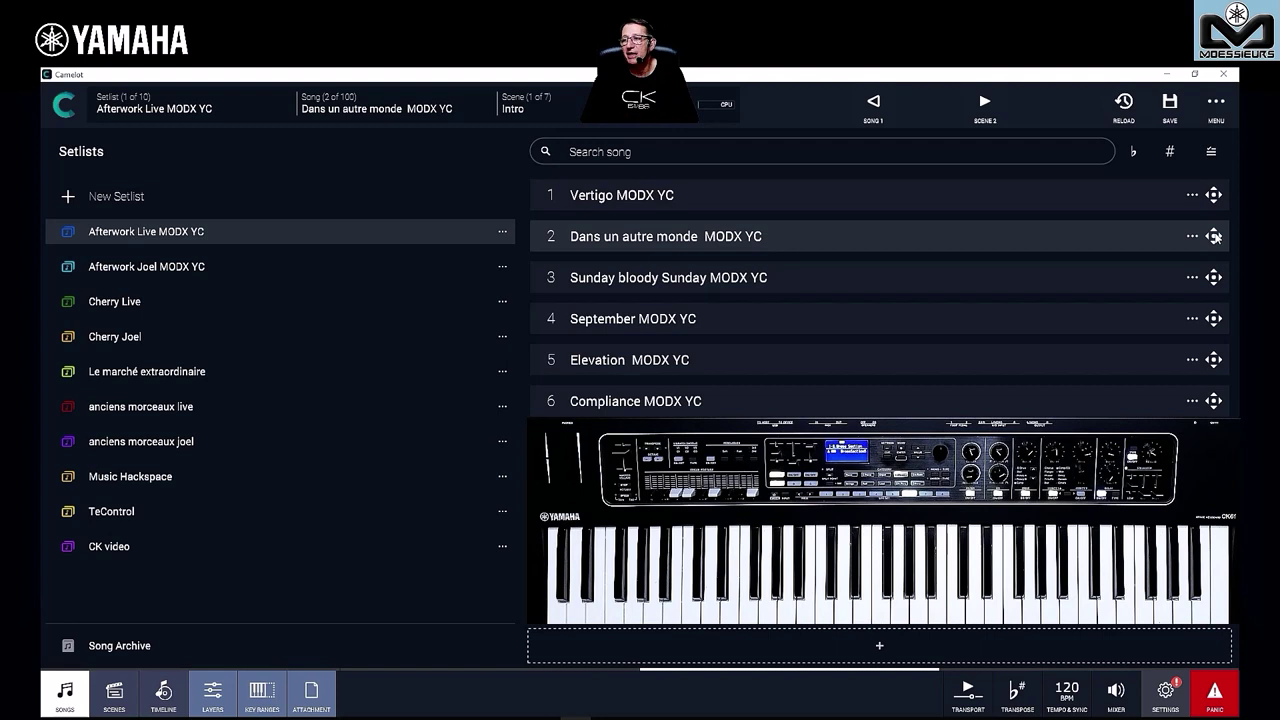
pyautogui.moveTo(1215, 236); pyautogui.dragTo(1209, 194)
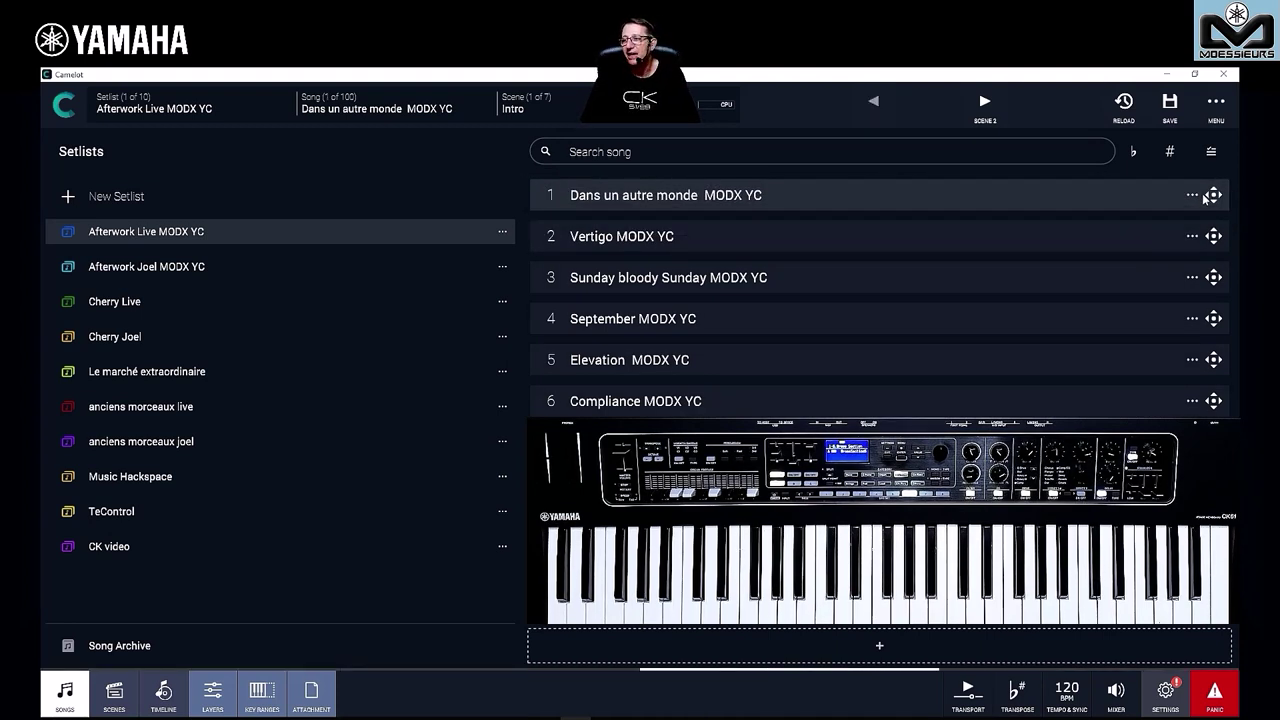
pyautogui.moveTo(1213, 236); pyautogui.dragTo(1209, 192)
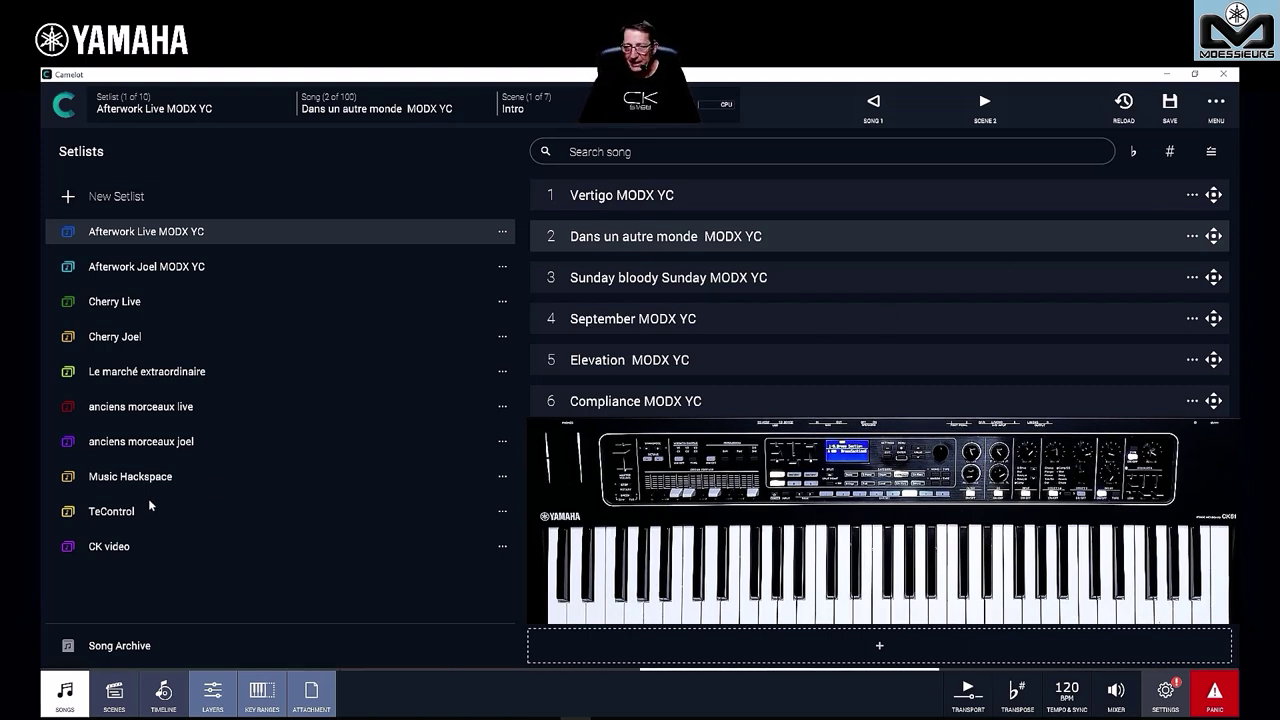
# Step: Return to the CK video setlist and show the CK video song's layers, with CK61 feeding CK Brass Section
pyautogui.click(86, 549)
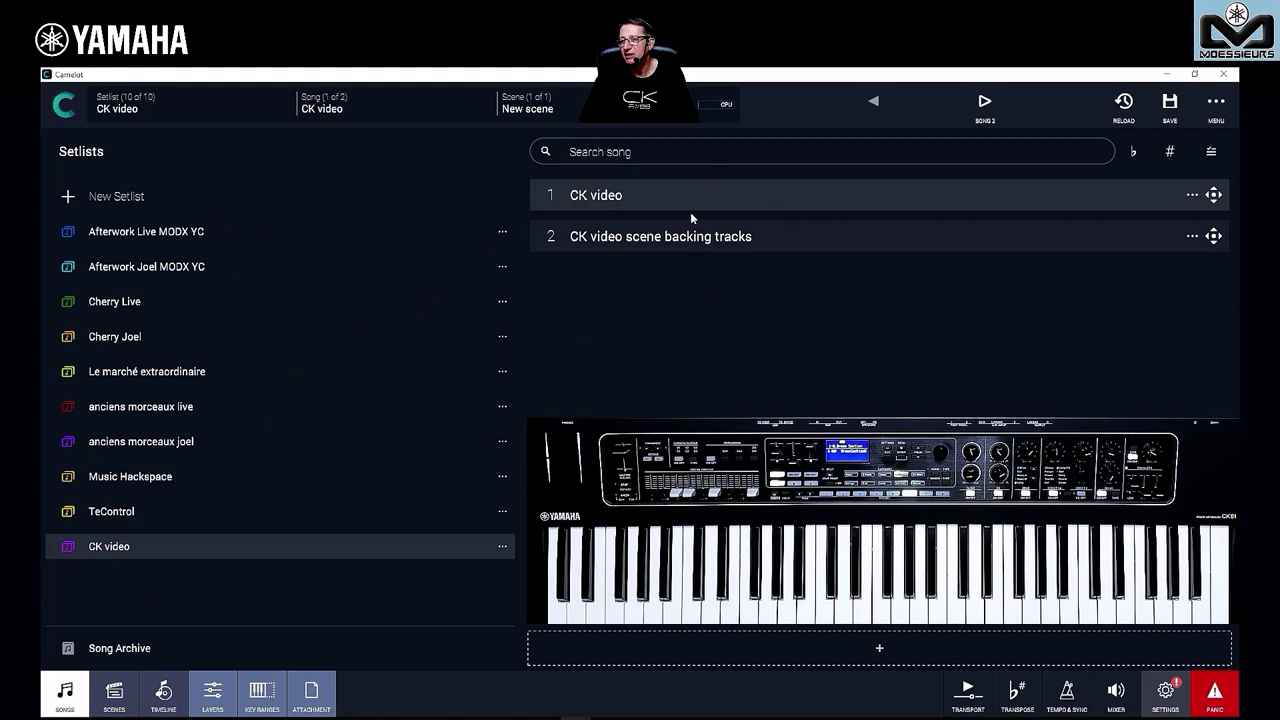
pyautogui.click(114, 692)
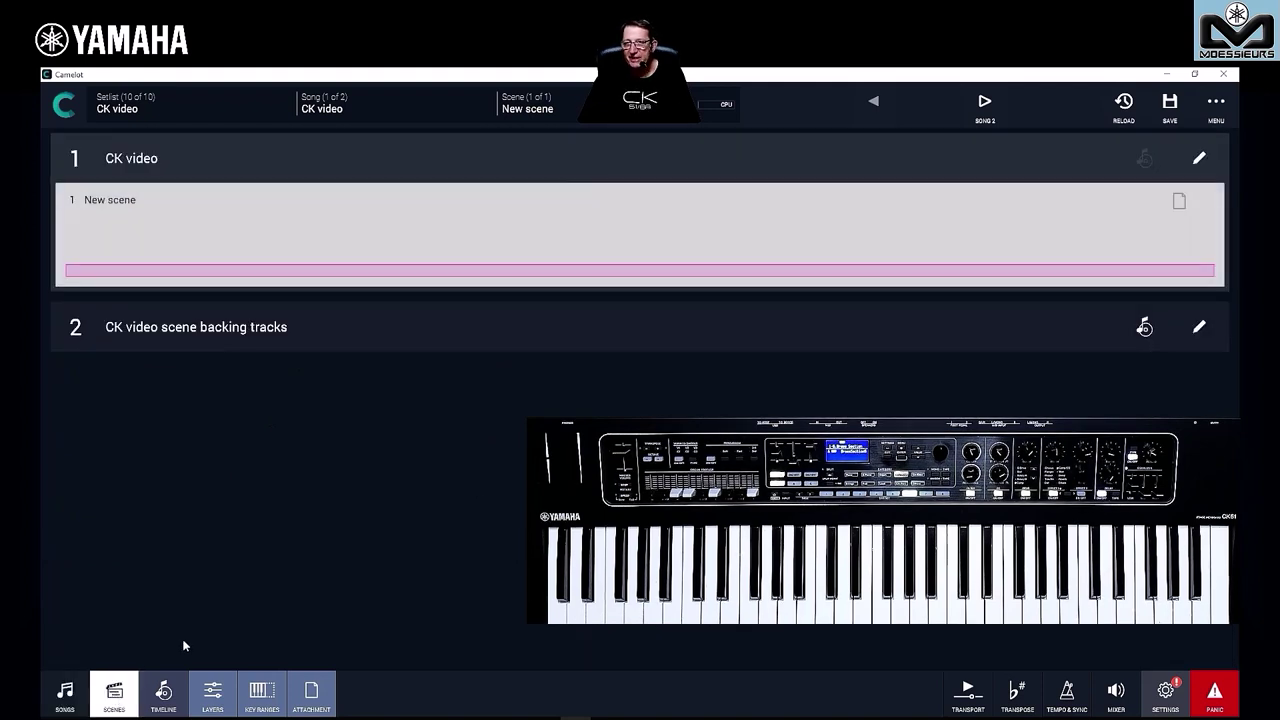
pyautogui.click(165, 692)
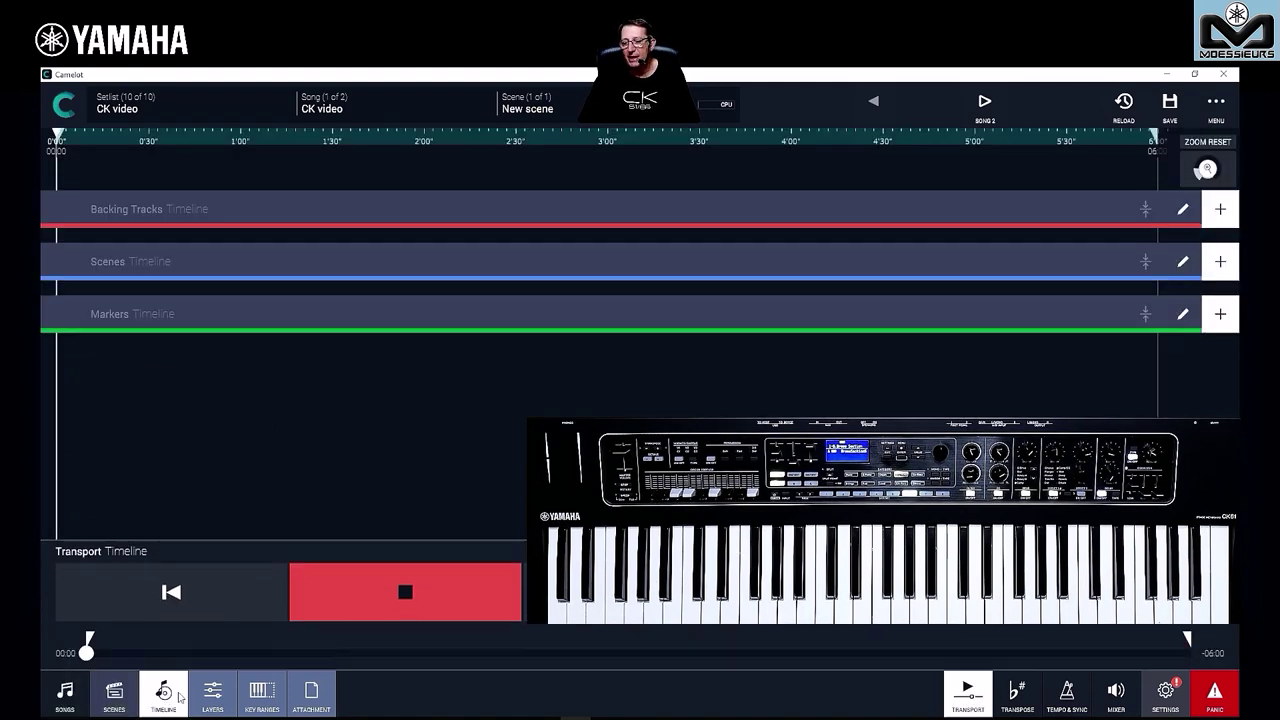
pyautogui.click(212, 692)
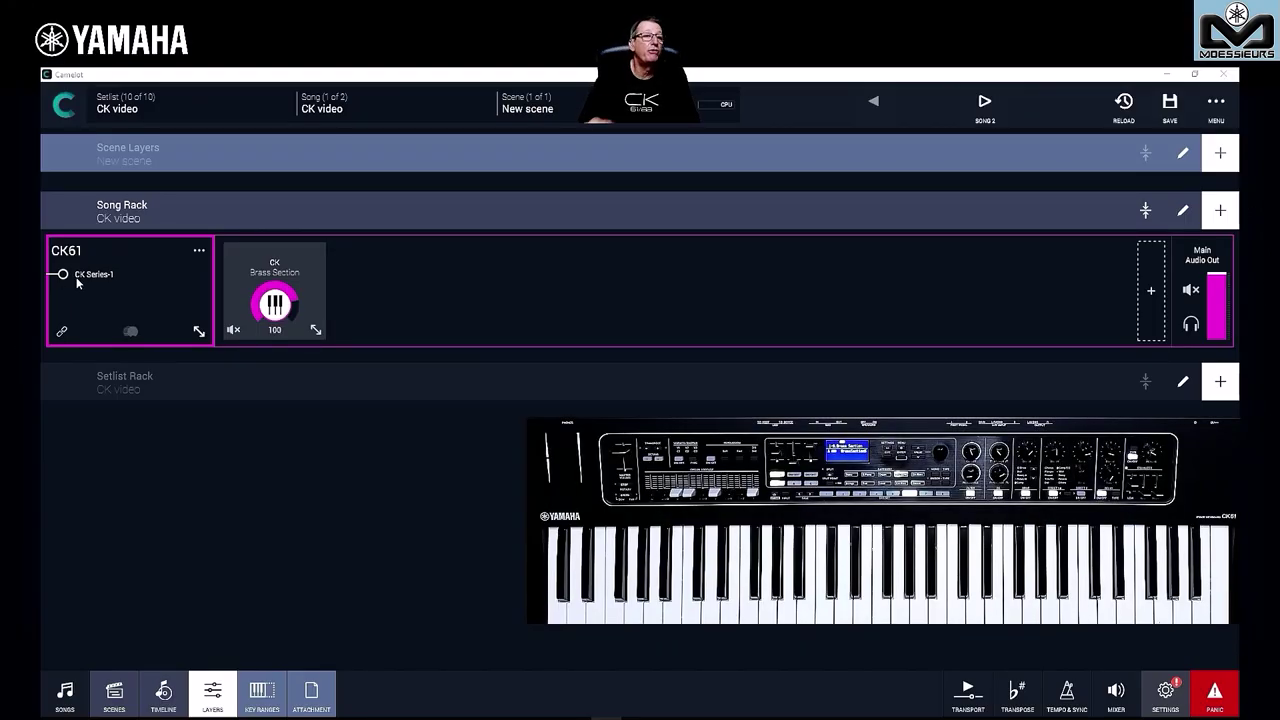
pyautogui.click(76, 278)
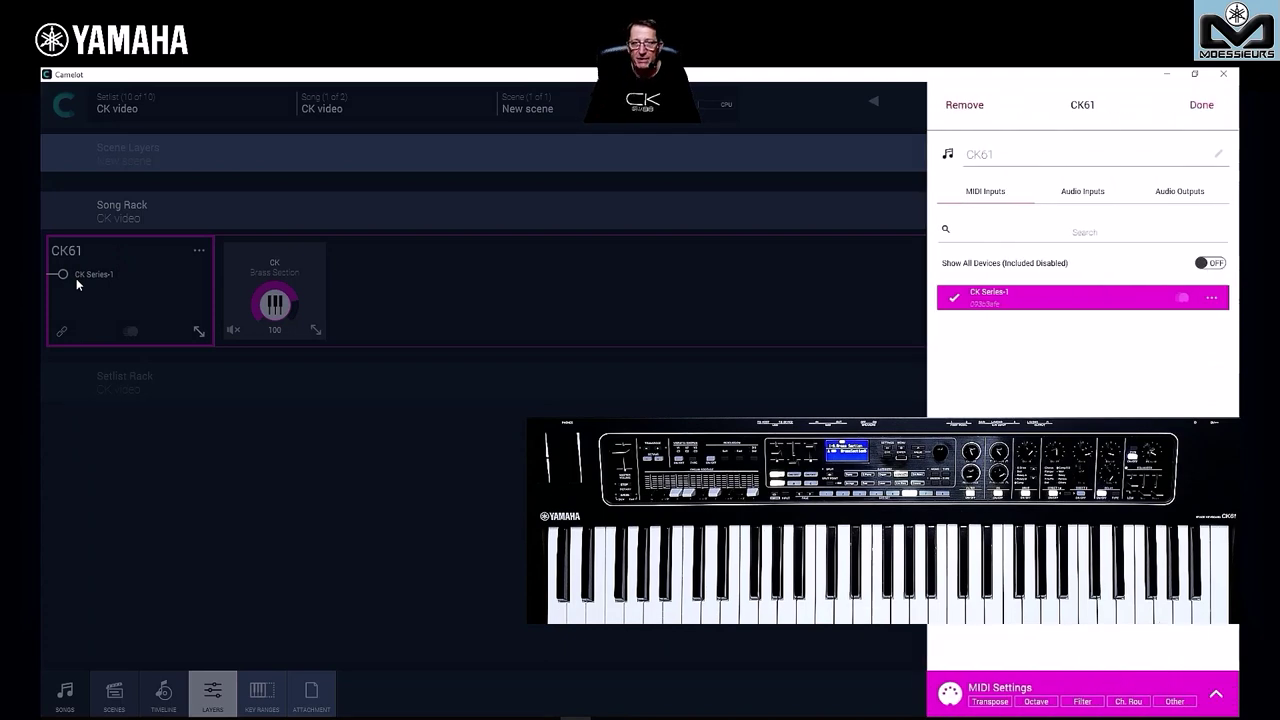
pyautogui.click(76, 278)
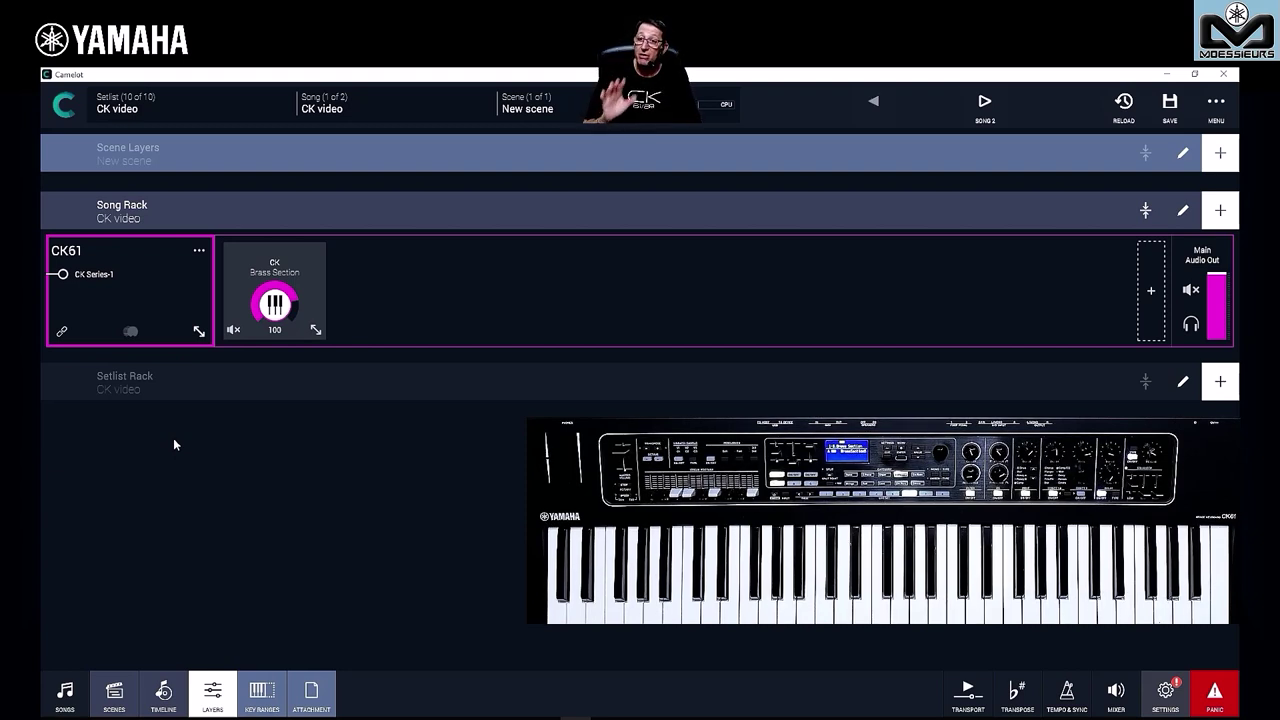
# Step: Transpose the song to -4 semitones and back to 0, then open the Brass Section presets
pyautogui.click(997, 688)
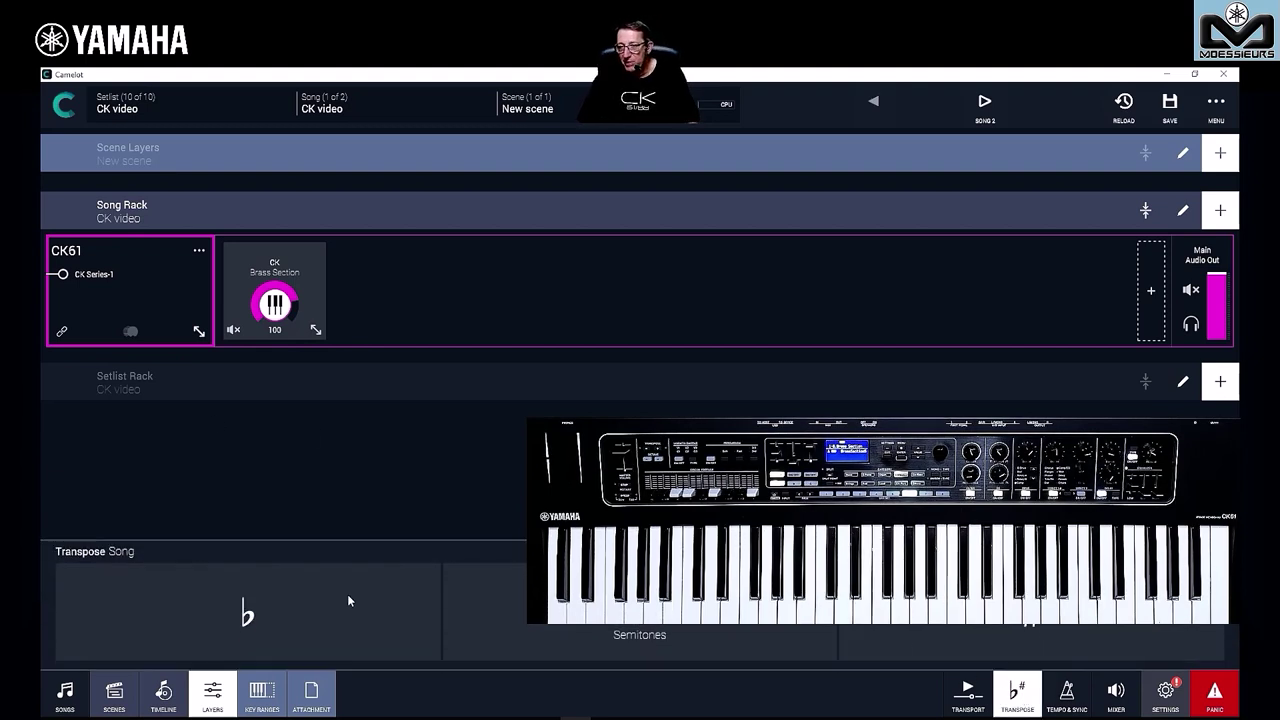
pyautogui.click(267, 616)
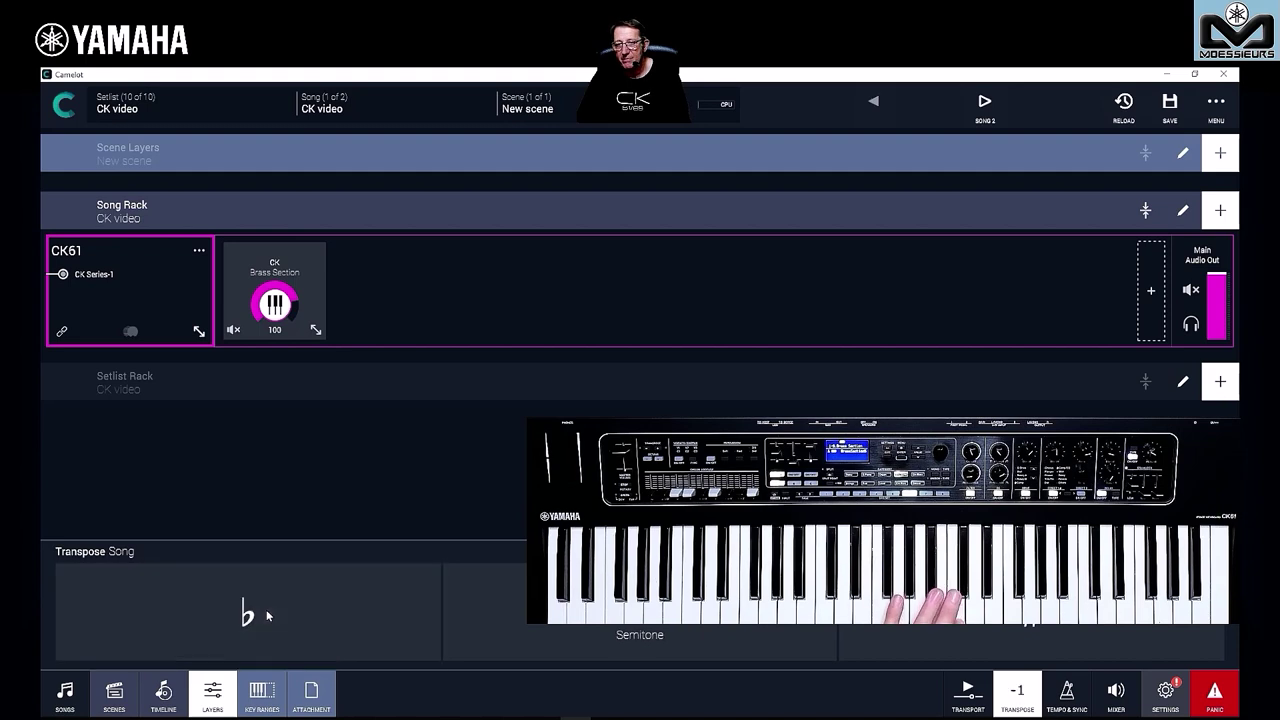
pyautogui.click(267, 616)
pyautogui.click(267, 616)
pyautogui.click(267, 616)
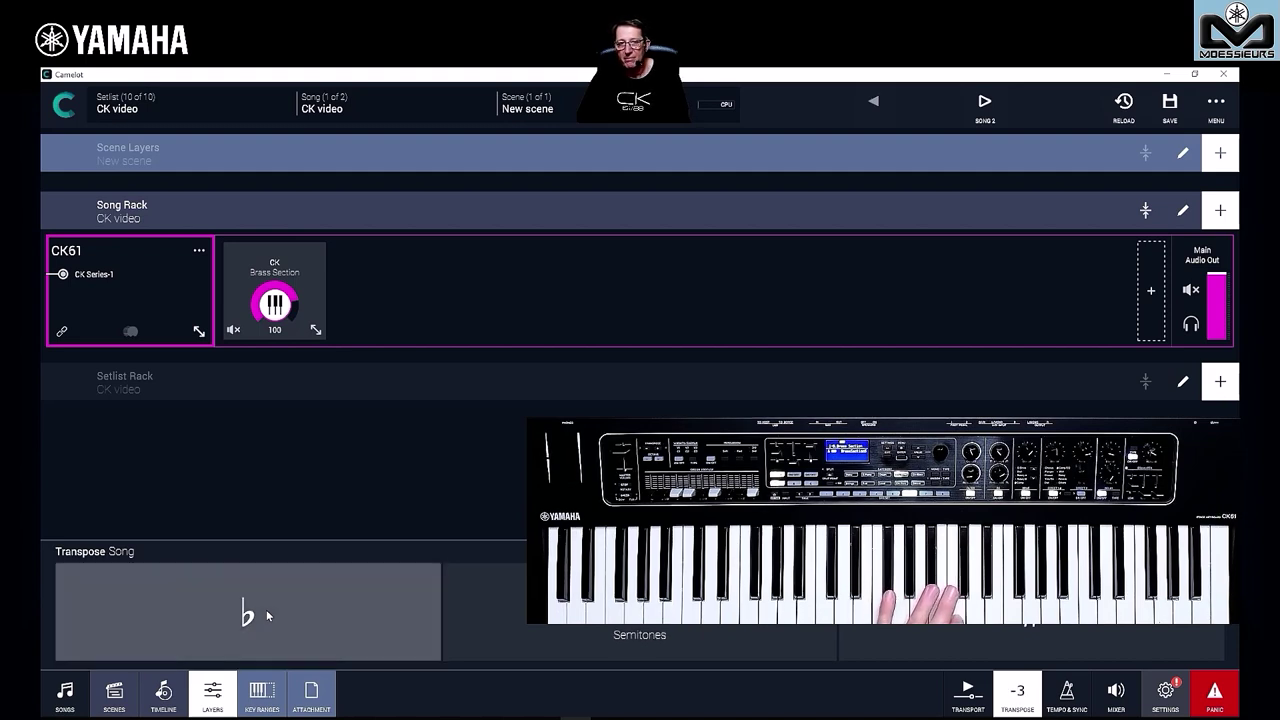
pyautogui.click(1028, 622)
pyautogui.click(1028, 622)
pyautogui.click(1028, 622)
pyautogui.click(1028, 622)
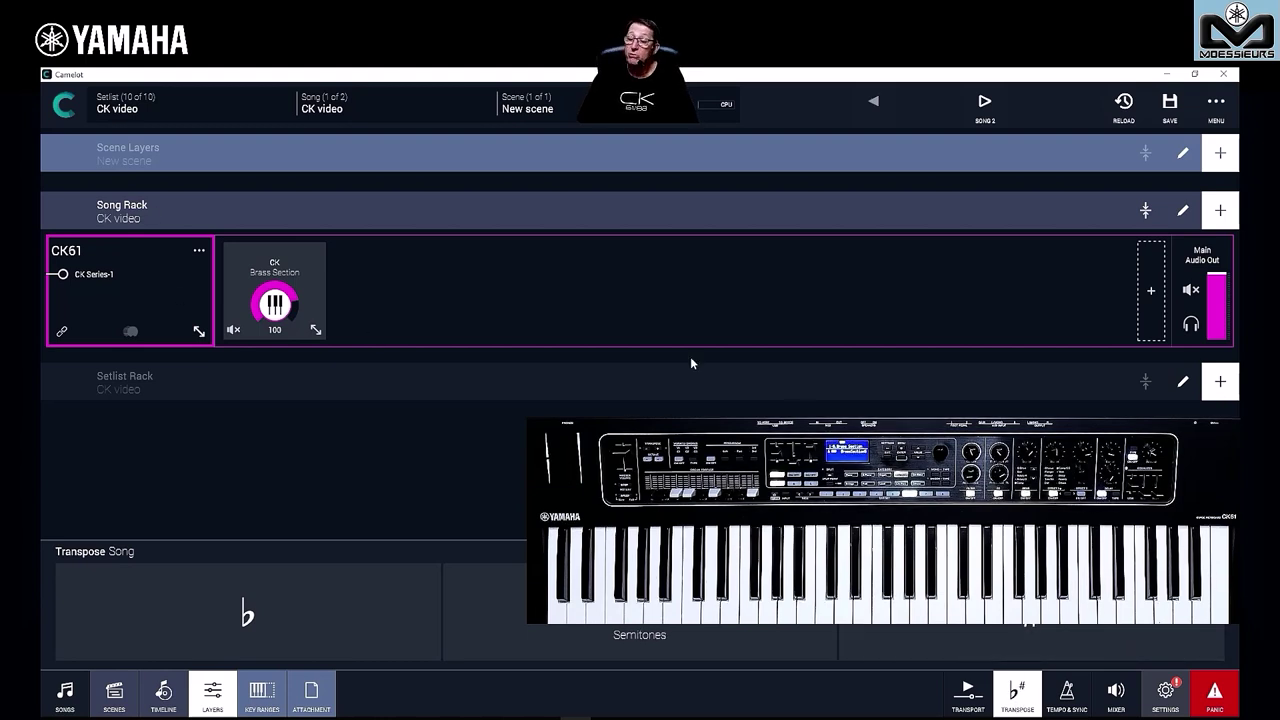
pyautogui.click(1015, 700)
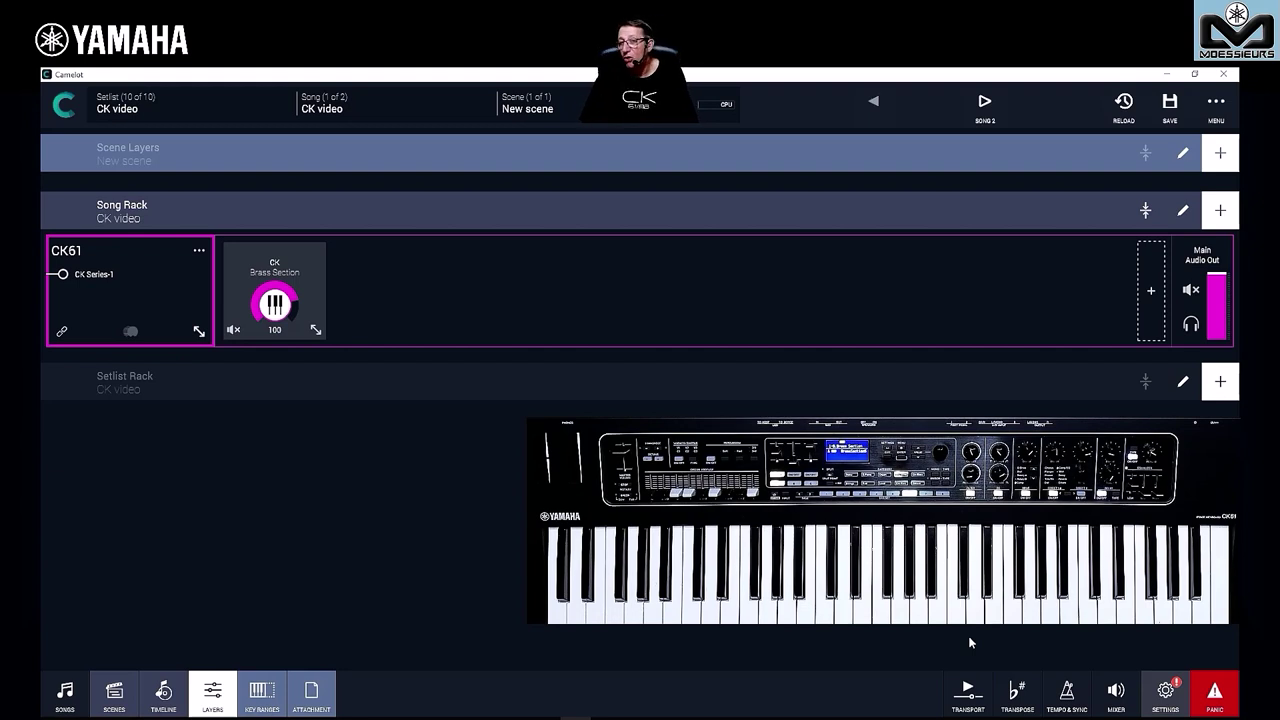
pyautogui.click(284, 274)
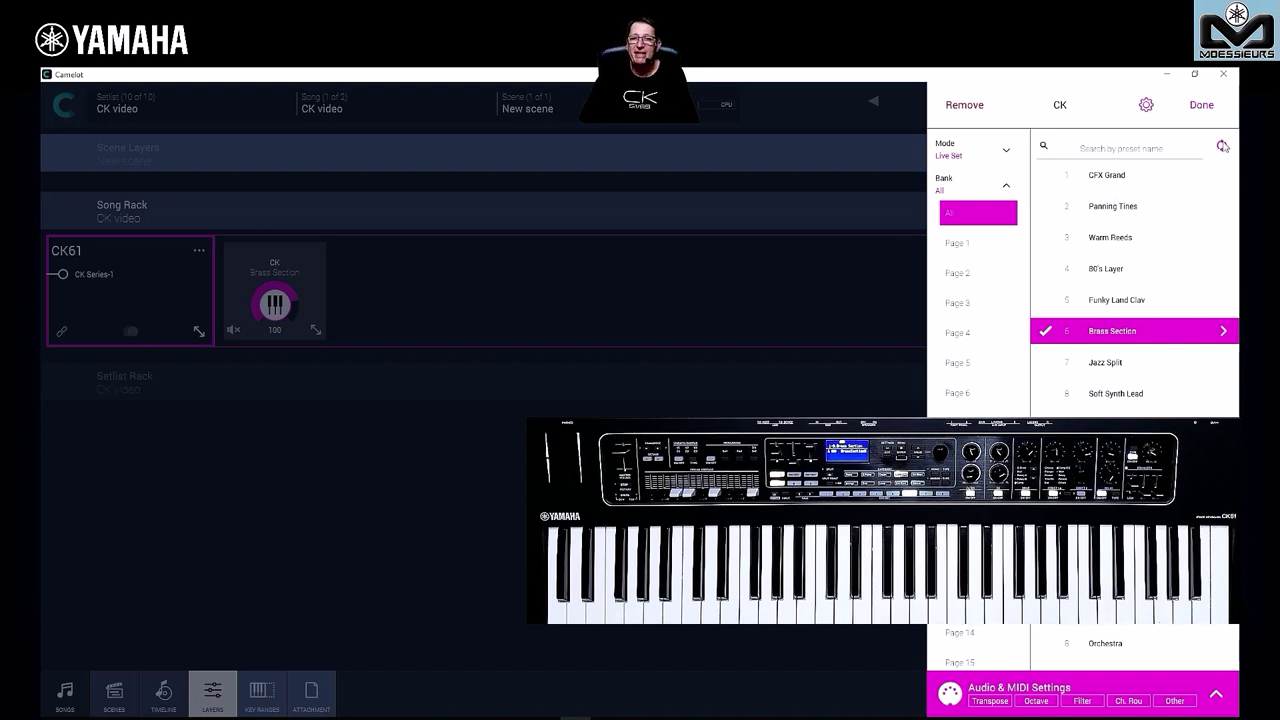
# Step: Abort the CK preset list refresh and close the preset browser, keeping Brass Section
pyautogui.click(1222, 145)
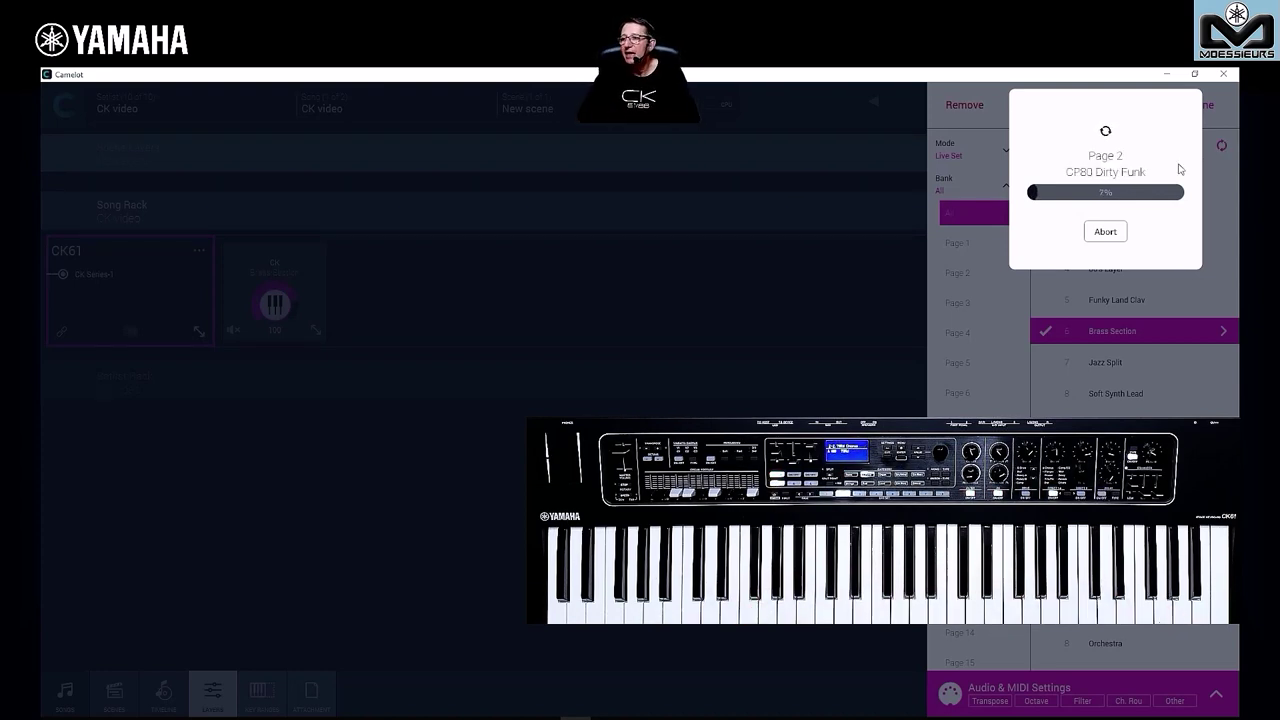
pyautogui.click(1106, 238)
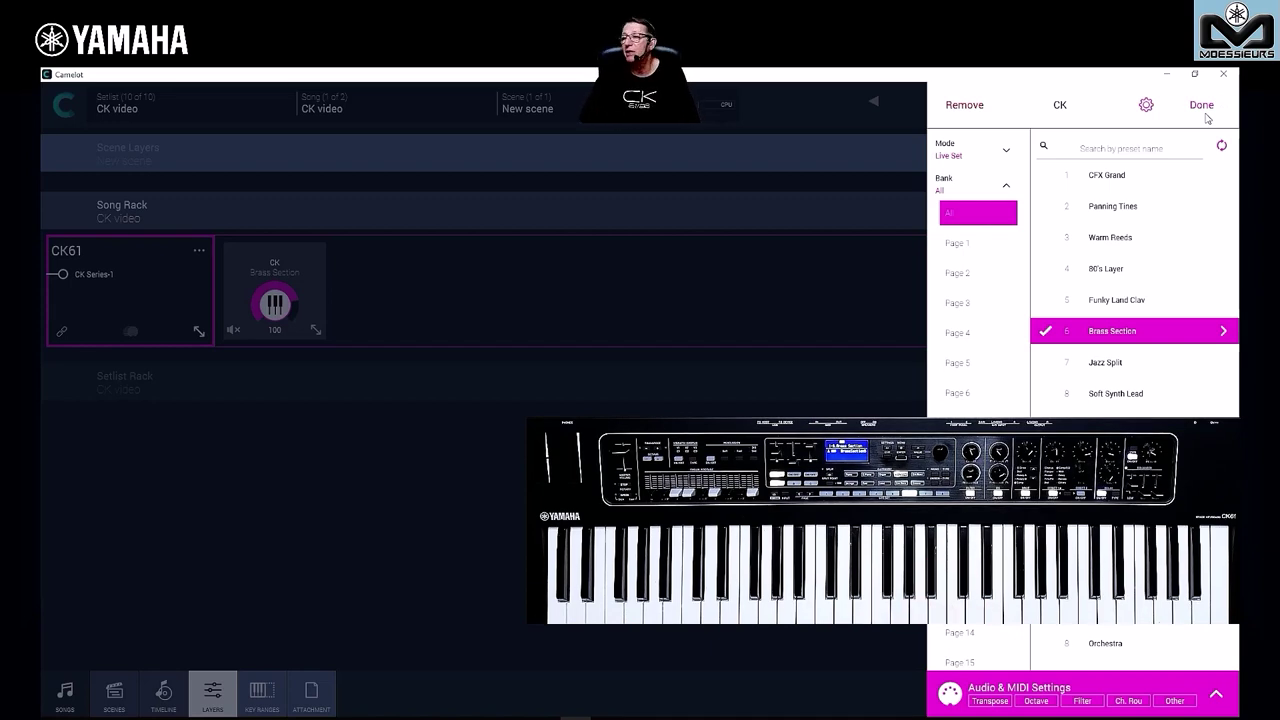
pyautogui.click(1205, 112)
# Step: Adjust the Brass Section layer volume and display the CK61 key range, C-1 to G9
pyautogui.moveTo(272, 312); pyautogui.dragTo(239, 389)
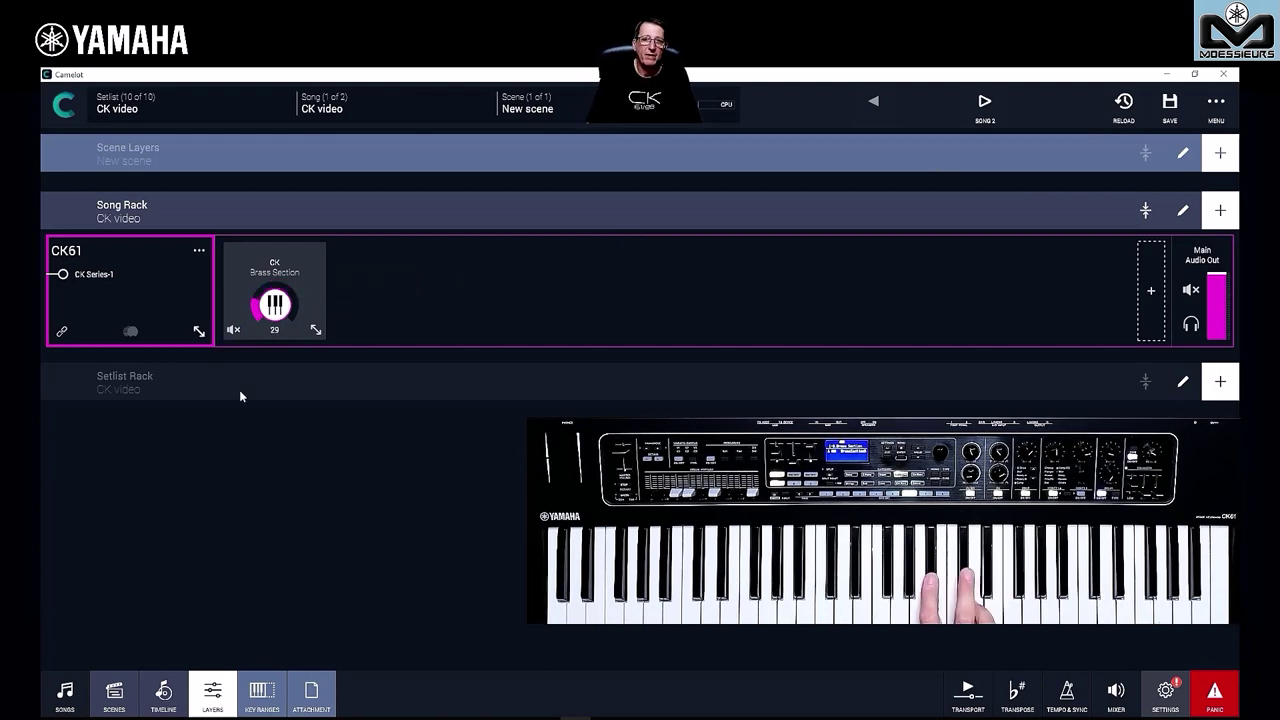
pyautogui.moveTo(271, 309); pyautogui.dragTo(262, 246)
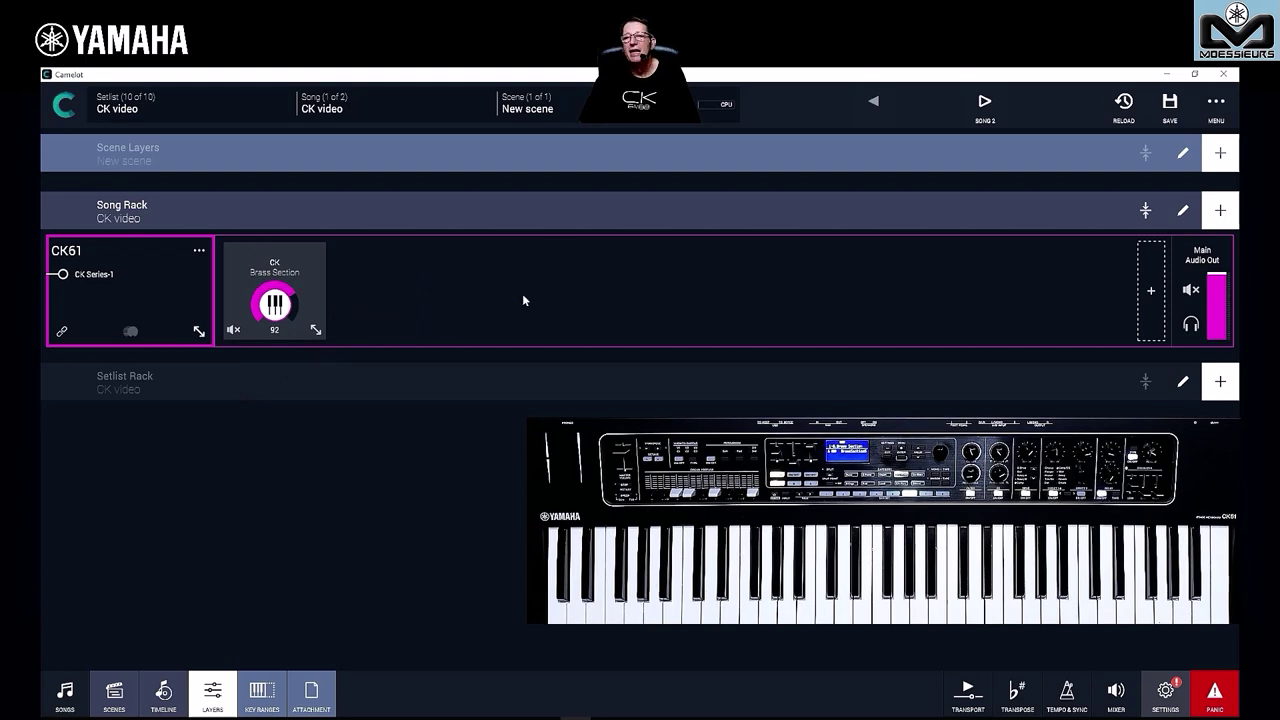
pyautogui.click(262, 692)
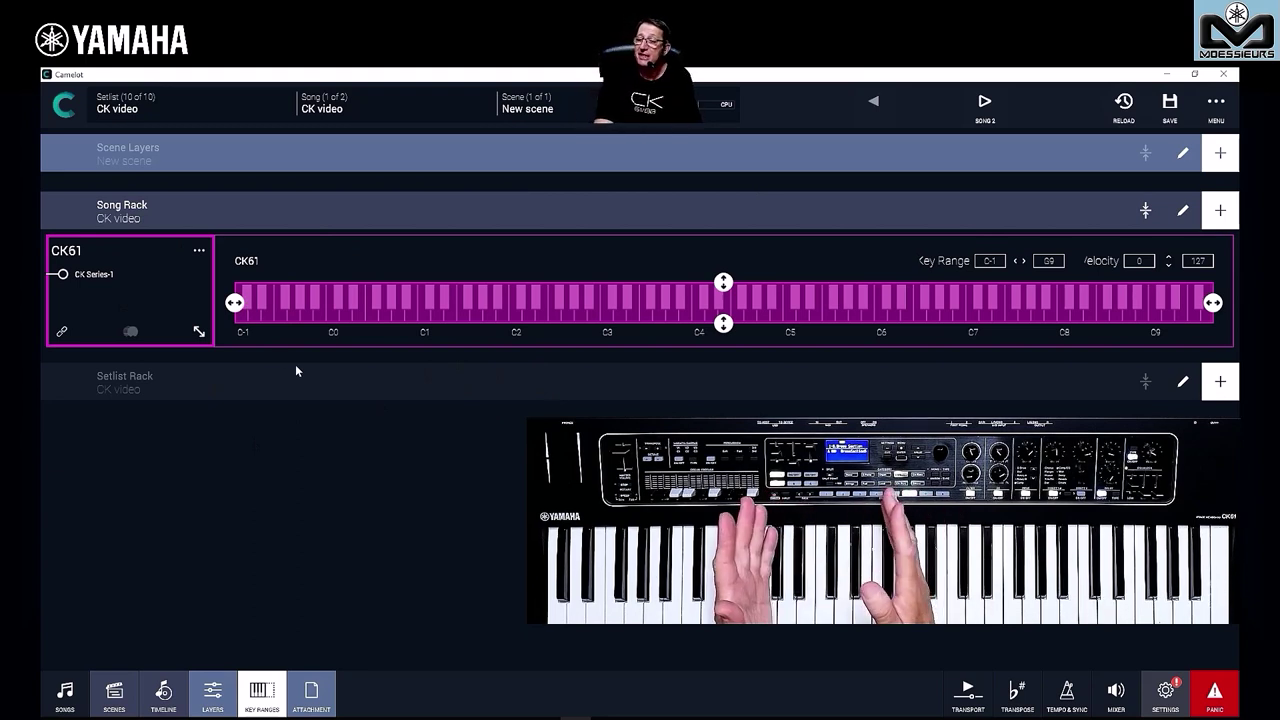
# Step: View the I Love Rock and roll lyrics full screen, exit, and return to the Songs list
pyautogui.click(311, 691)
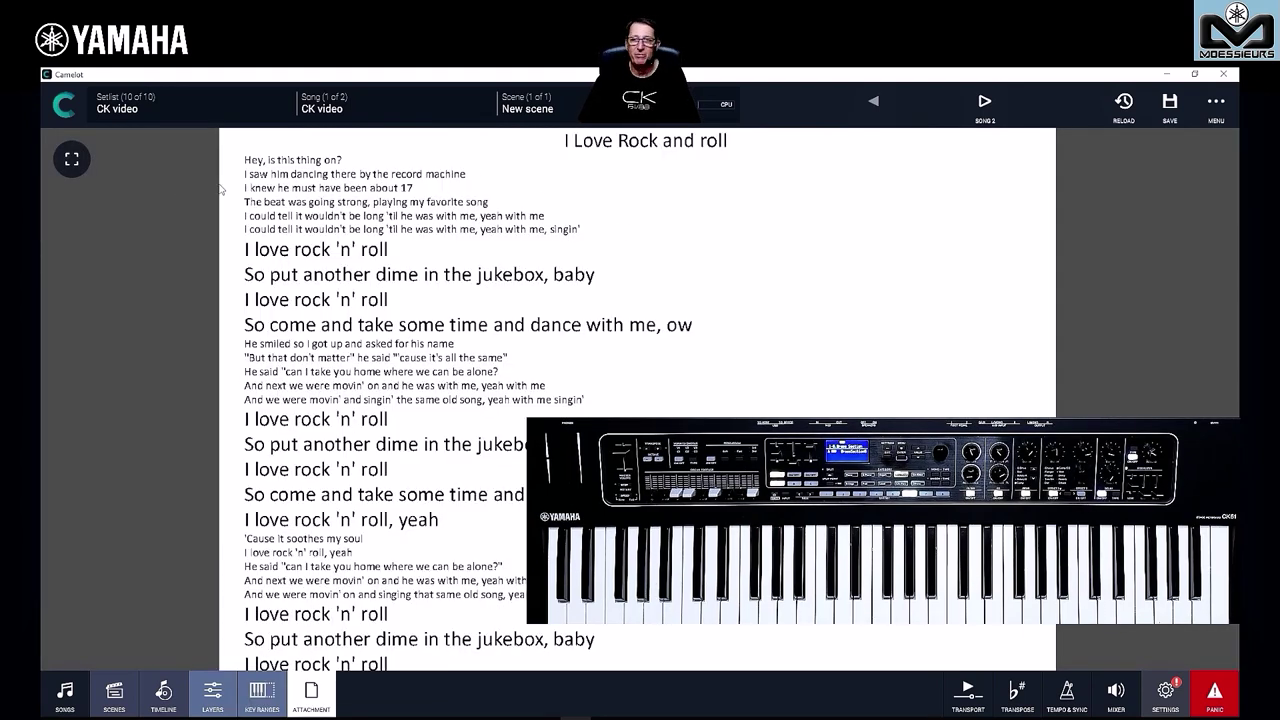
pyautogui.click(72, 162)
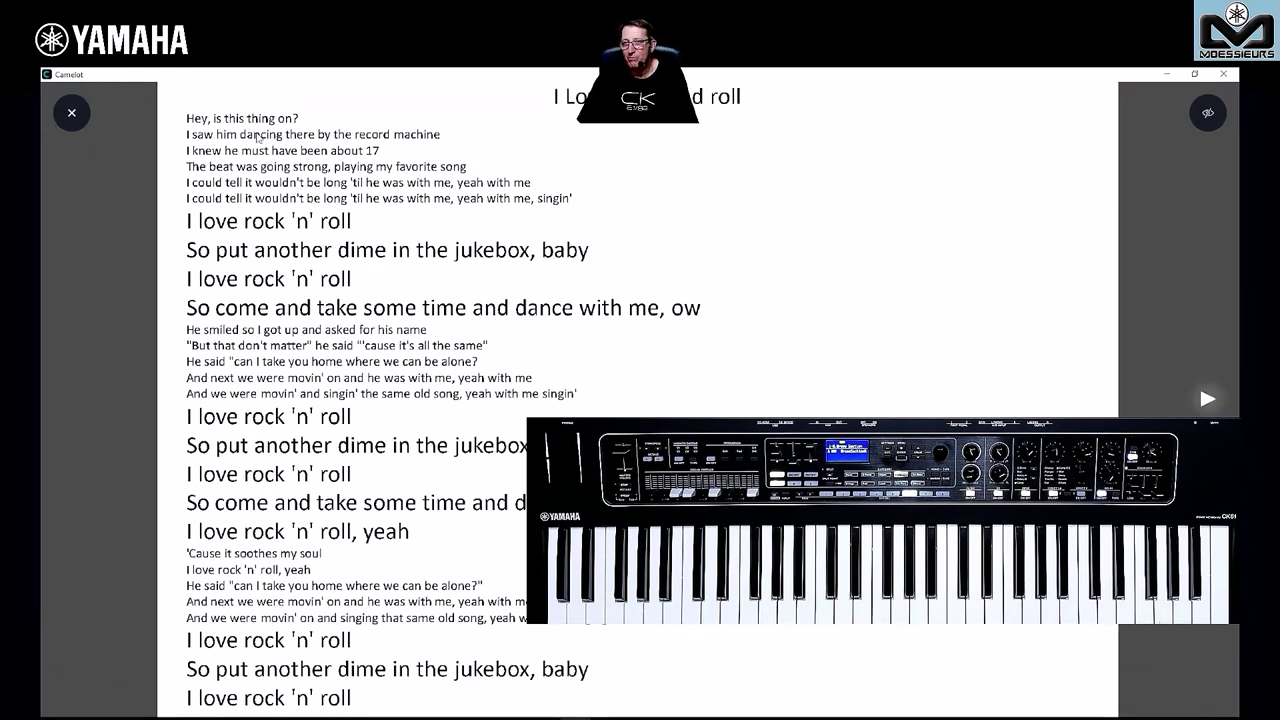
pyautogui.click(72, 116)
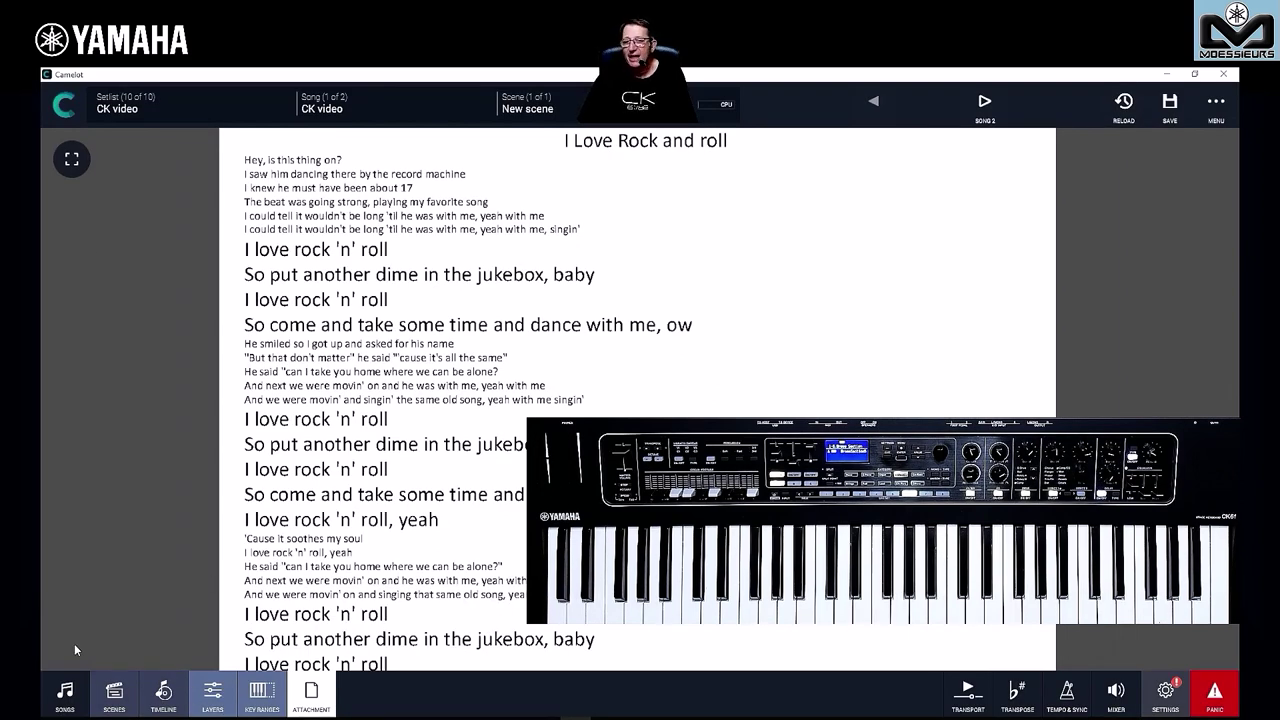
pyautogui.click(66, 692)
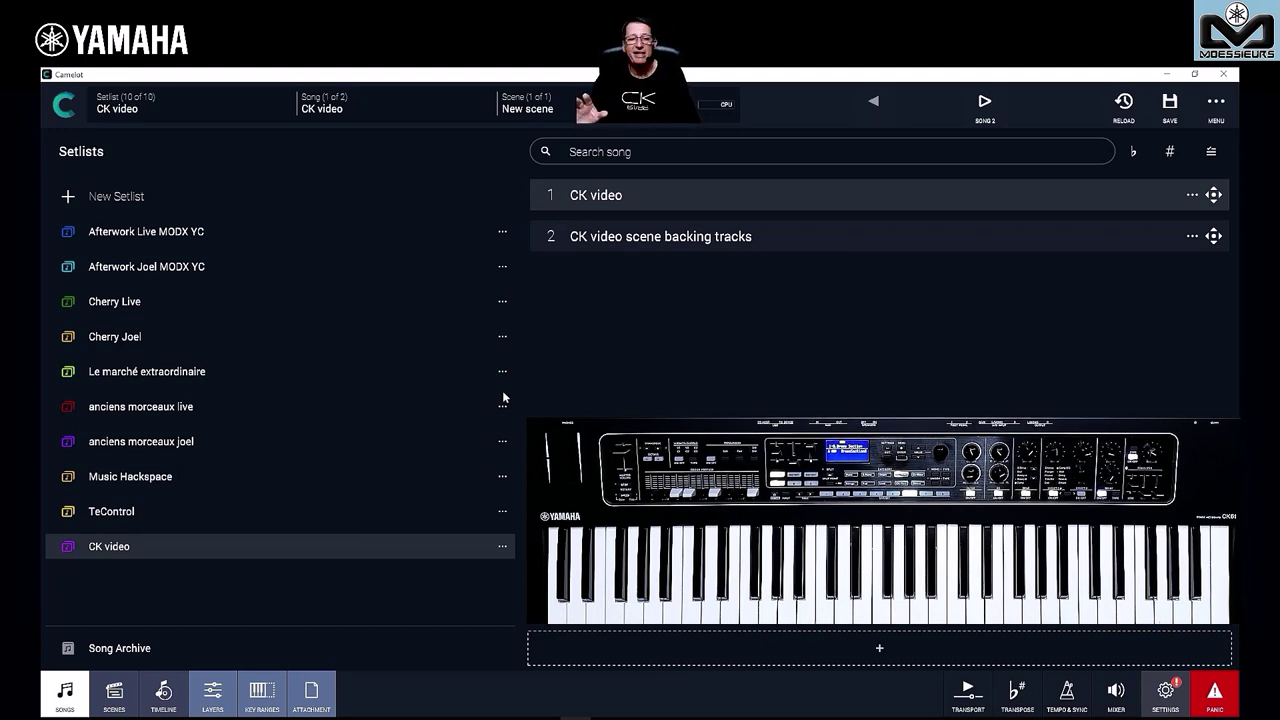
# Step: Load 'CK video scene backing tracks', show its timeline, and rewind to the start
pyautogui.click(607, 236)
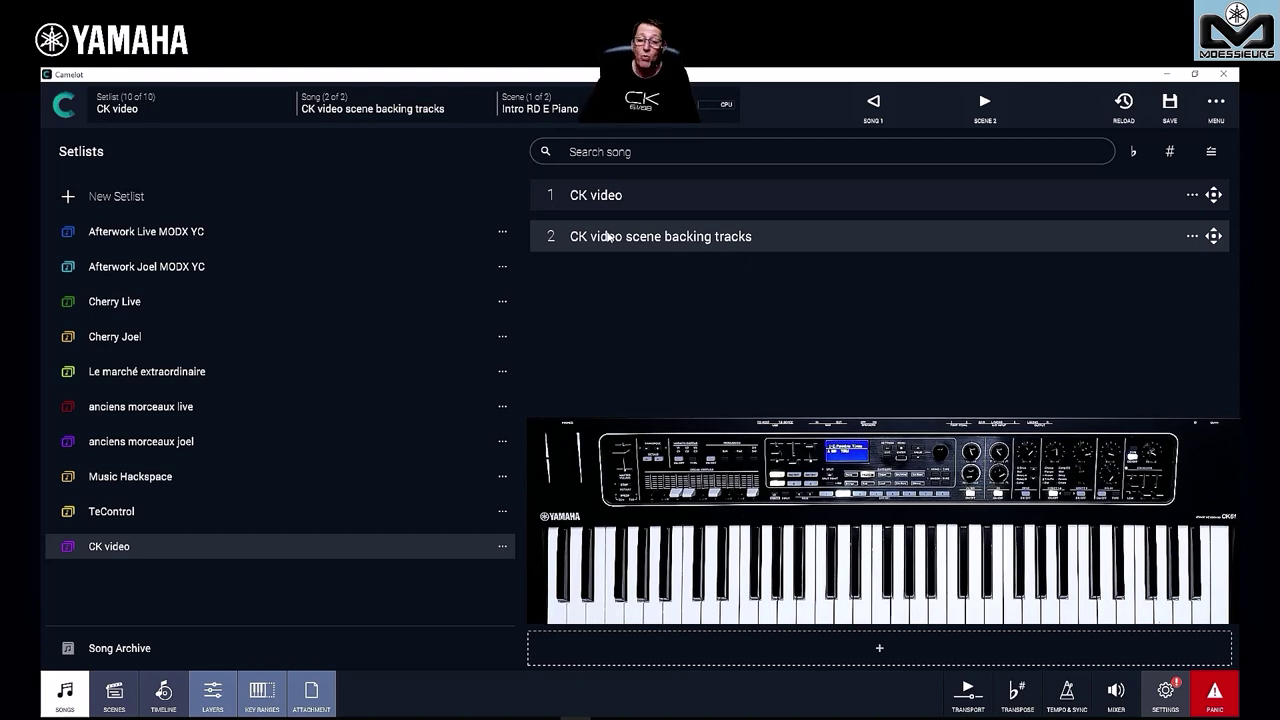
pyautogui.click(162, 700)
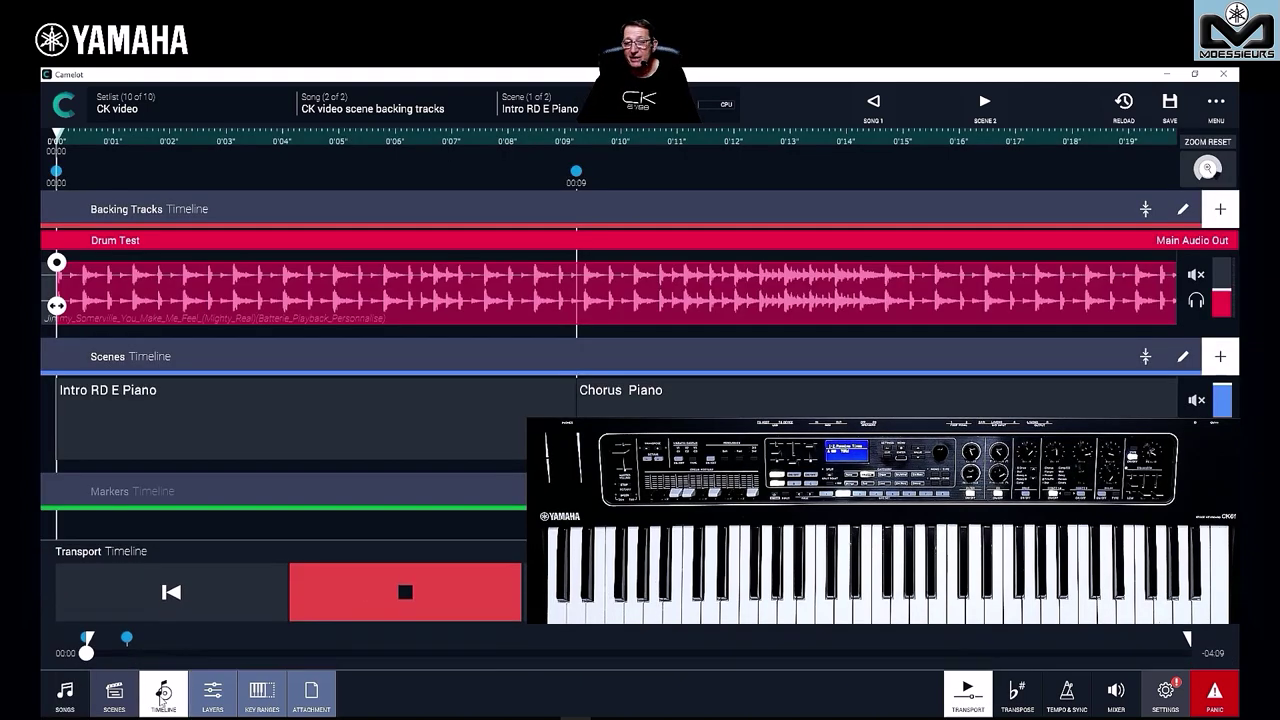
pyautogui.click(205, 597)
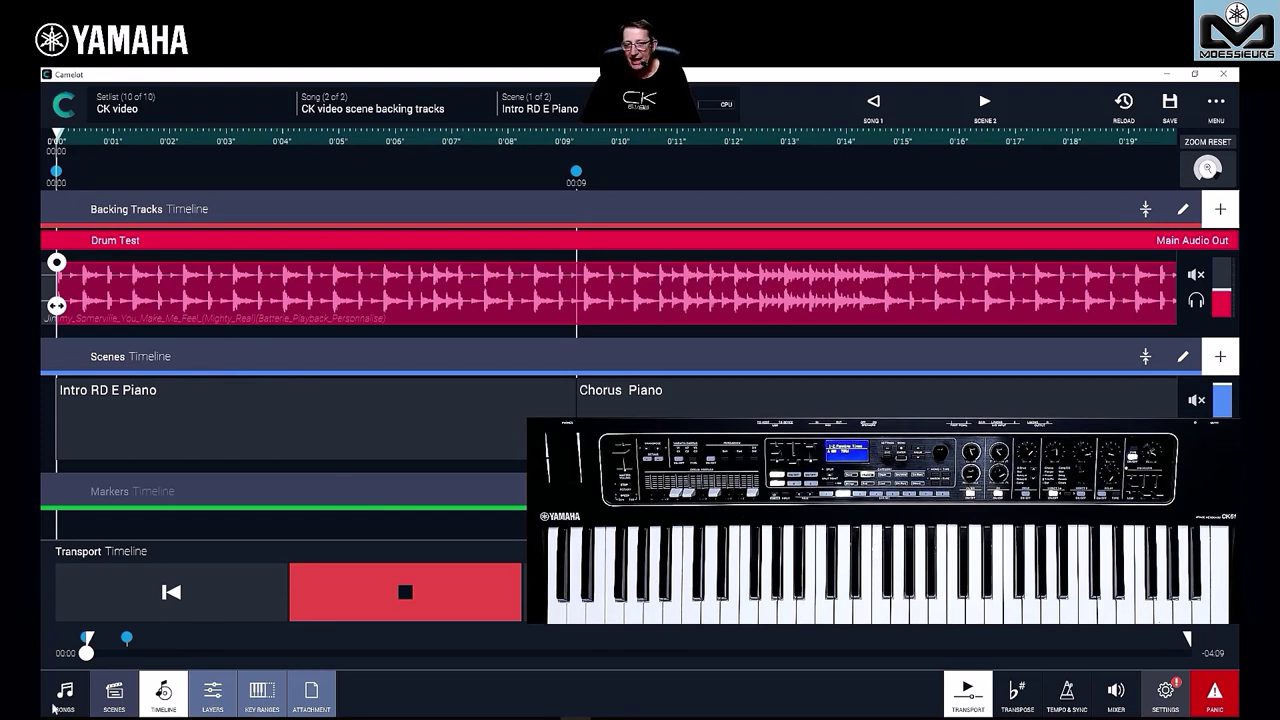
pyautogui.click(118, 698)
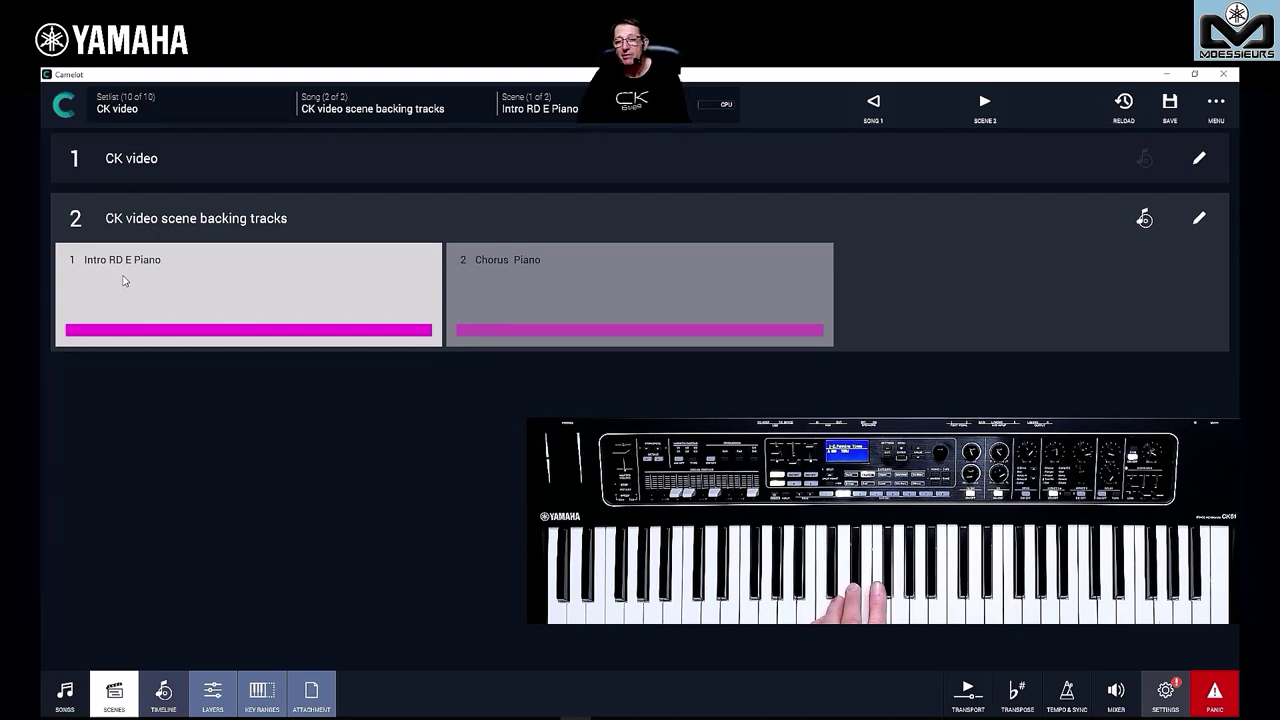
pyautogui.click(557, 293)
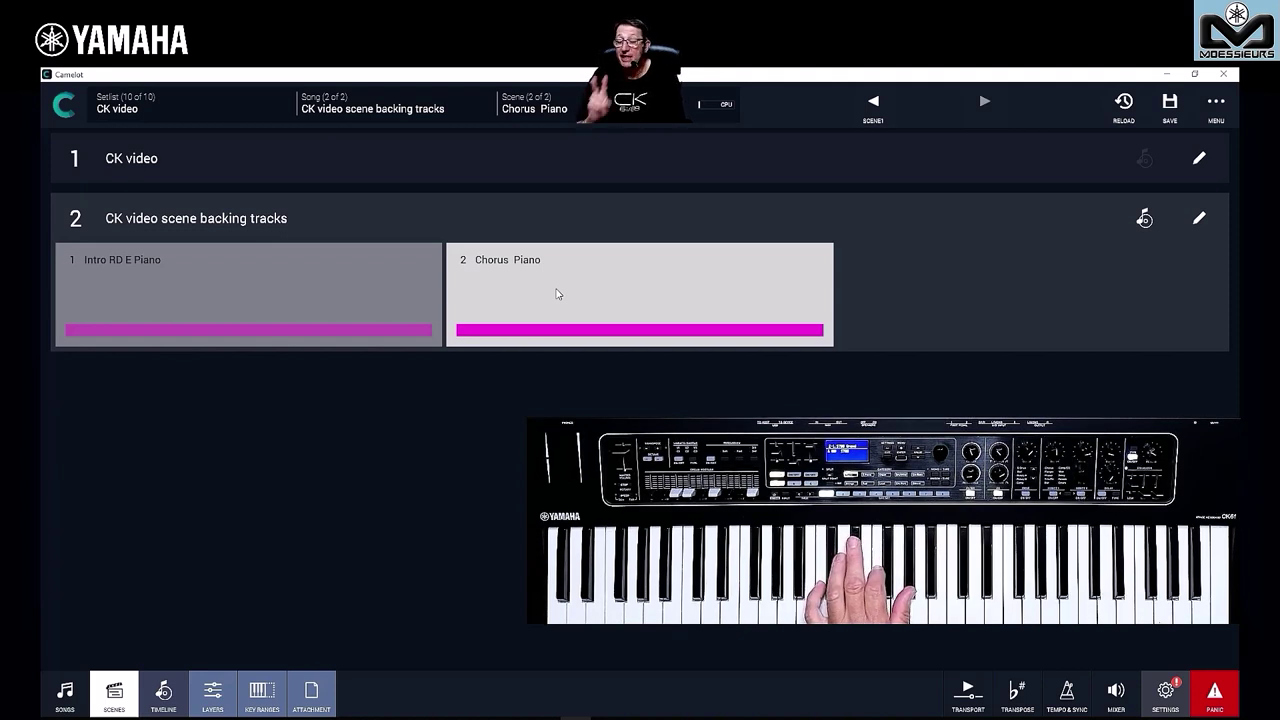
pyautogui.click(332, 306)
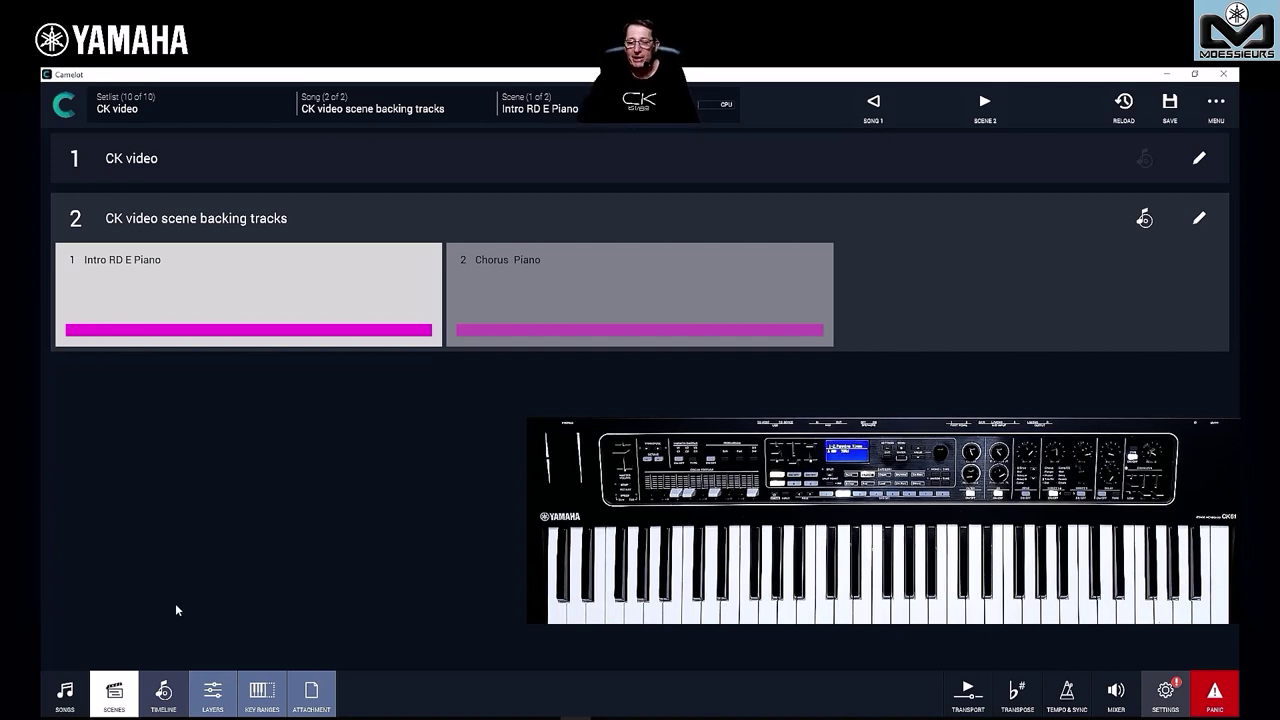
pyautogui.click(163, 692)
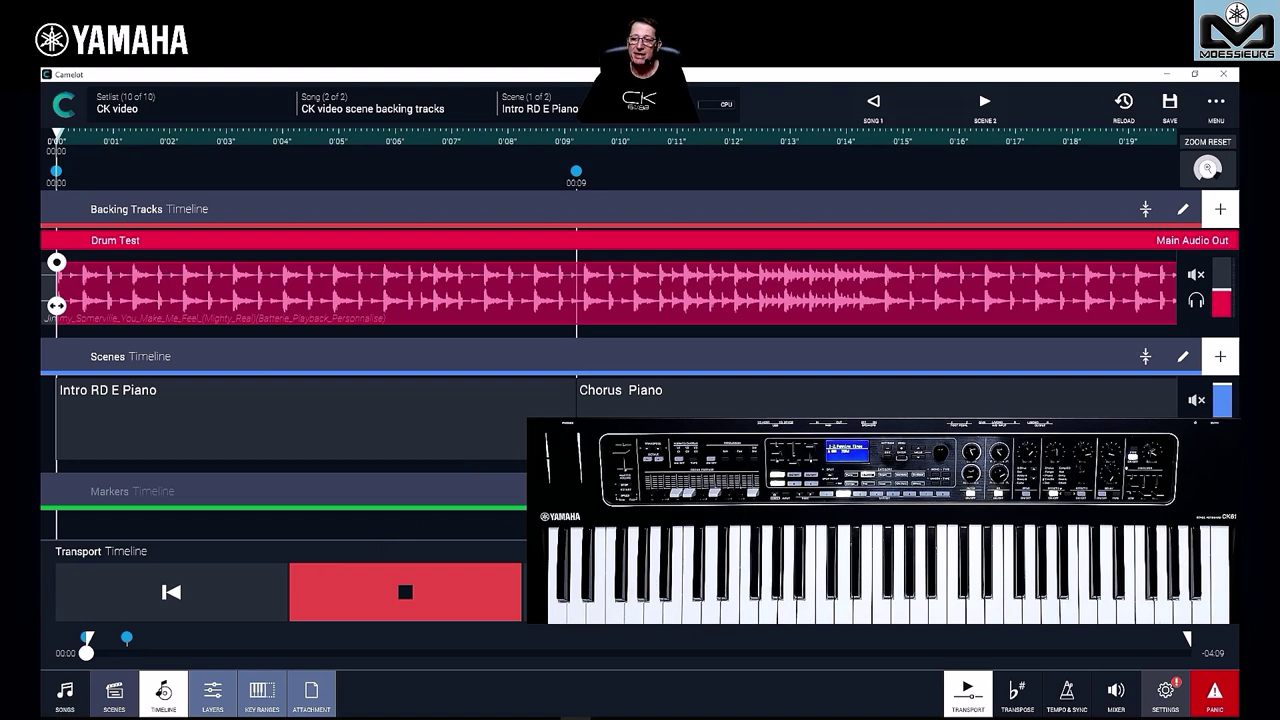
pyautogui.press('space')
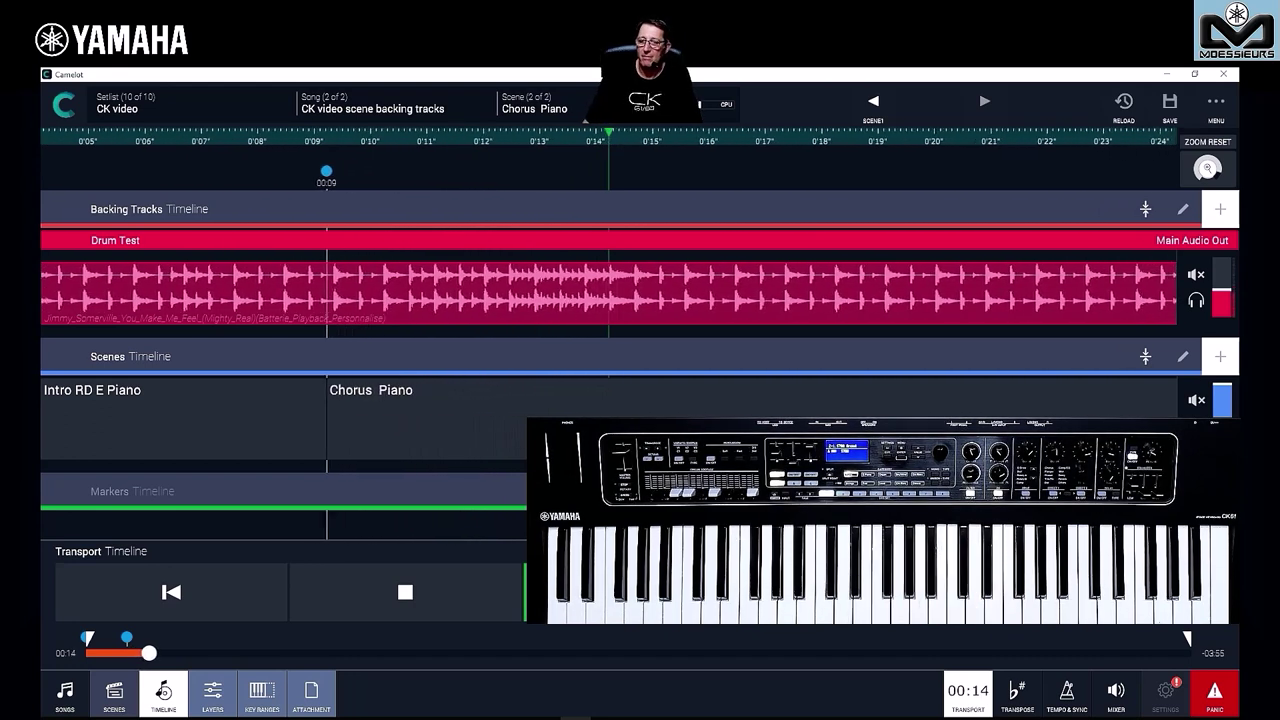
pyautogui.click(438, 605)
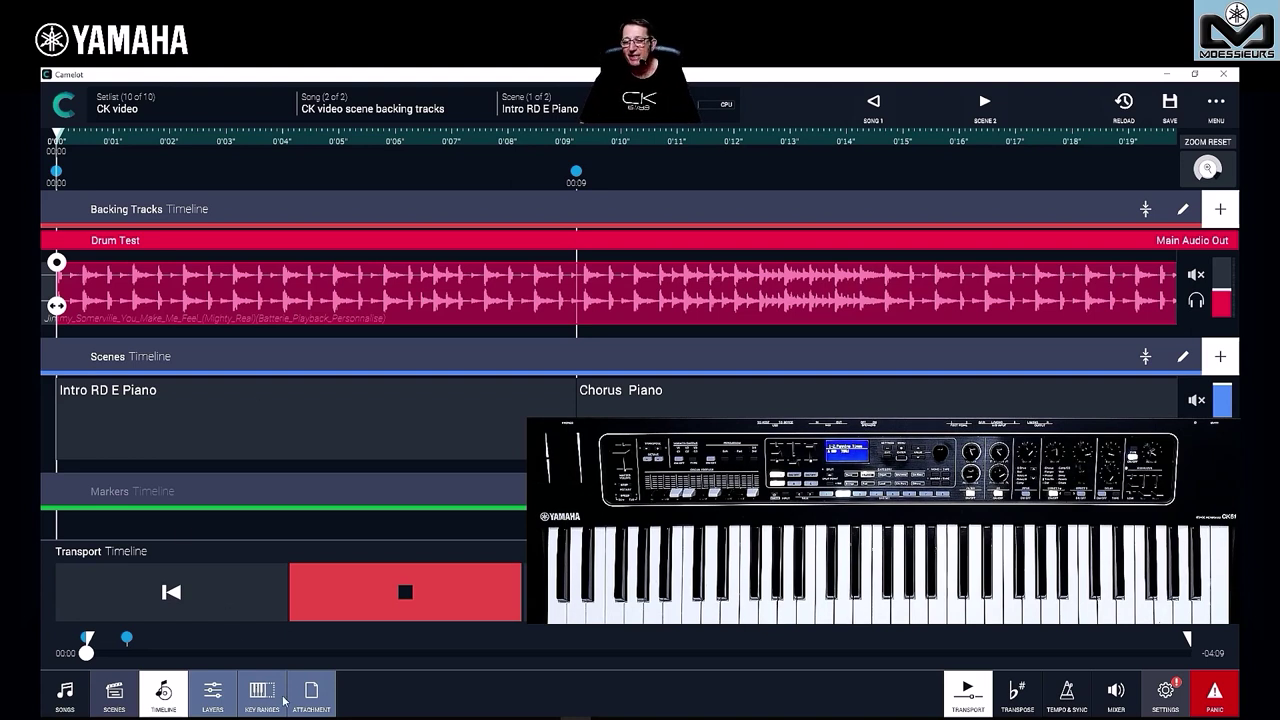
# Step: Show the Chorus Piano scene layers: CK S700 Grand and Nils' K1v
pyautogui.click(216, 697)
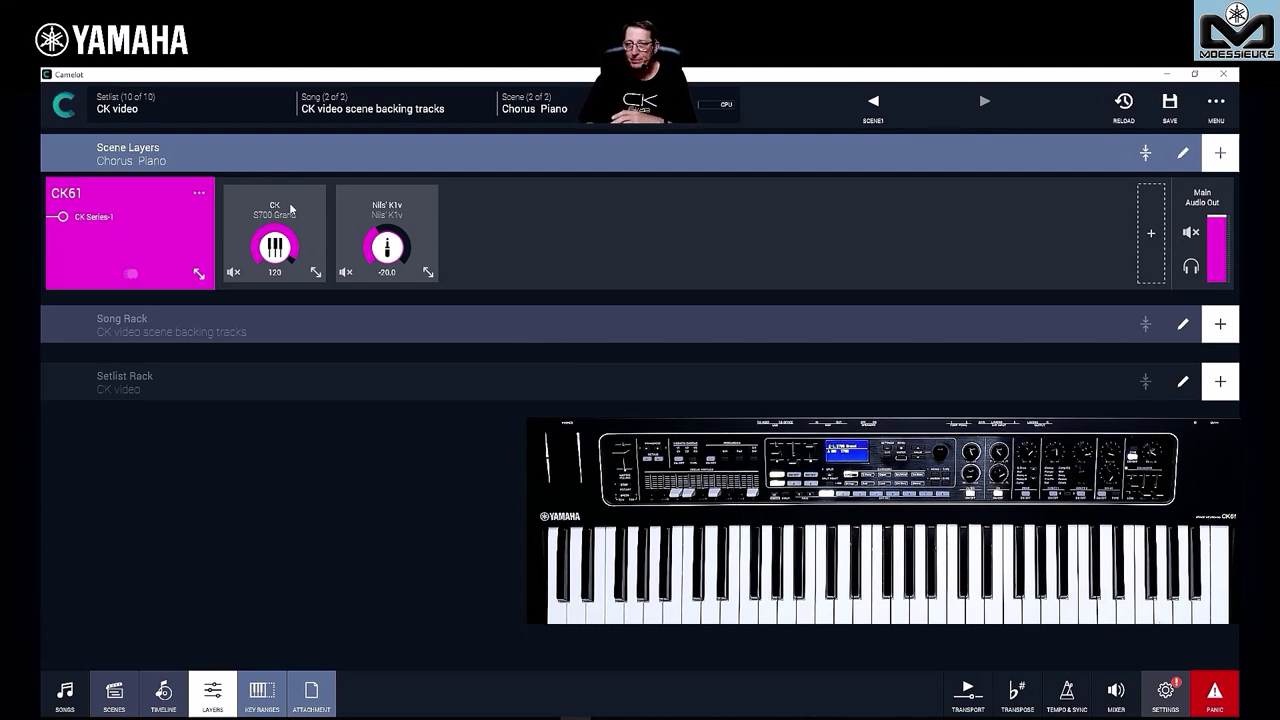
# Step: Try Nils' K1v presets Pan Flute and String Pad, settle on 6 String, and close the plugin
pyautogui.click(399, 201)
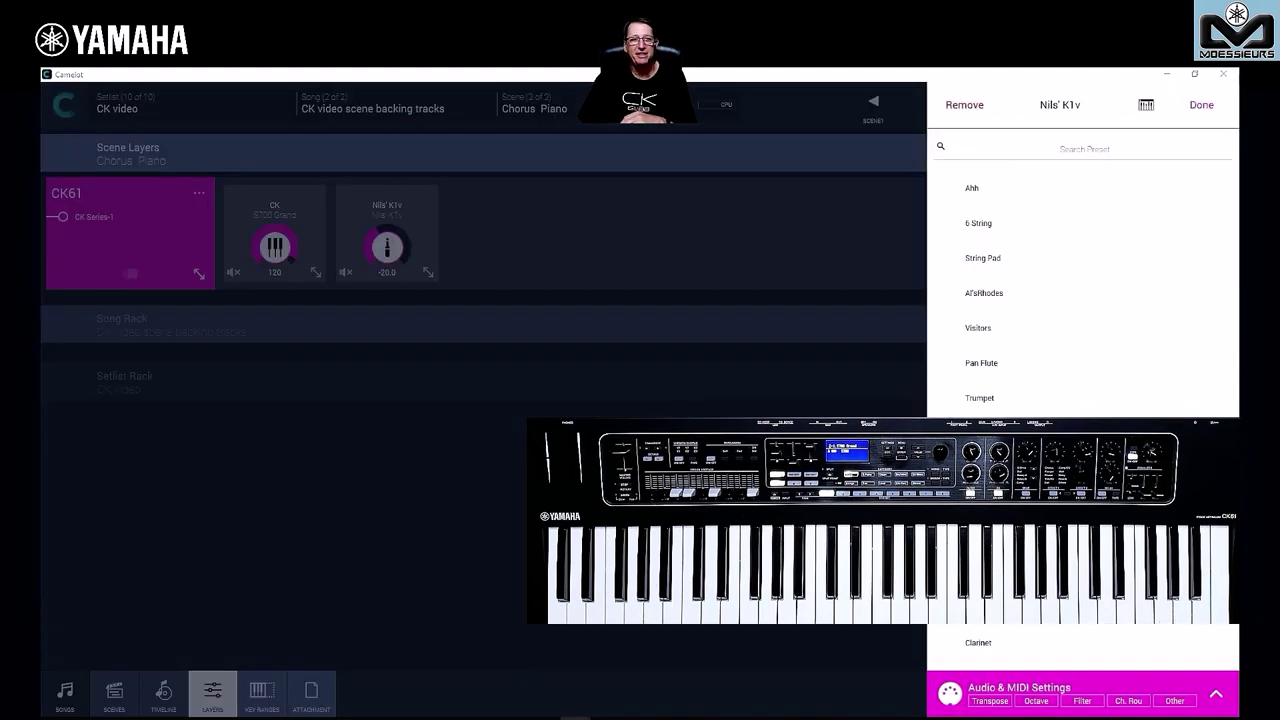
pyautogui.moveTo(498, 229); pyautogui.dragTo(708, 291)
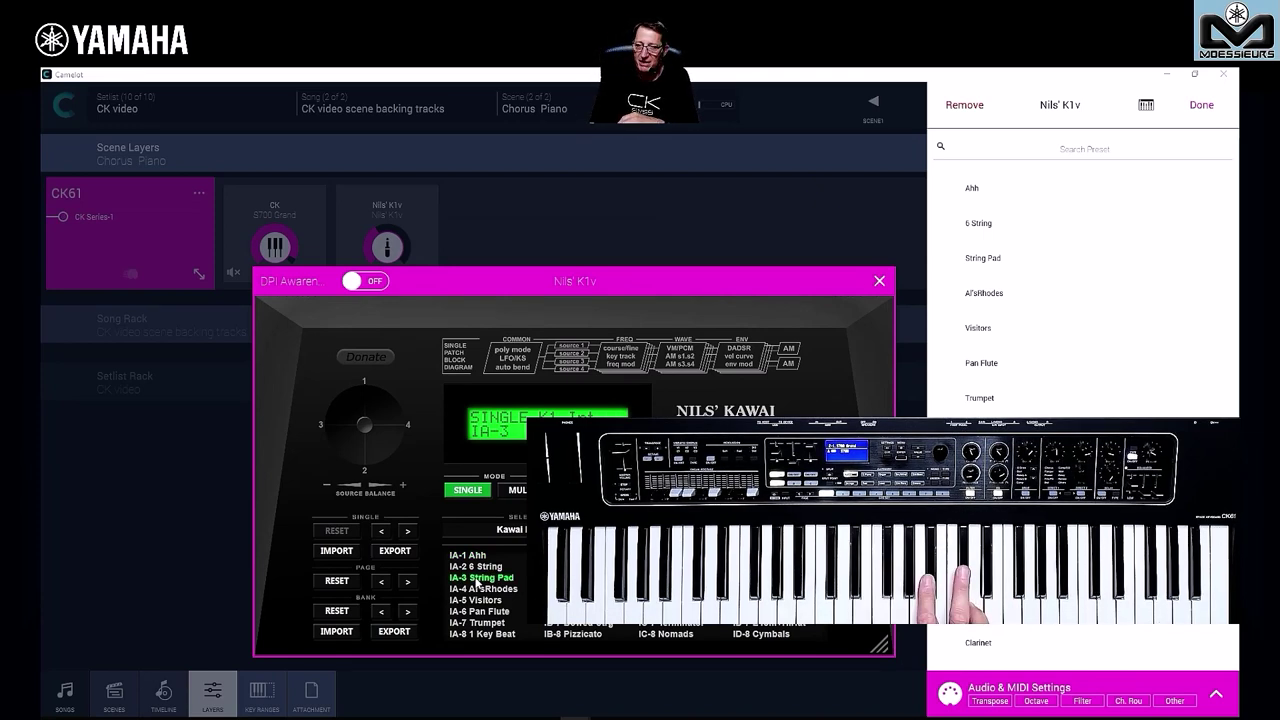
pyautogui.click(502, 611)
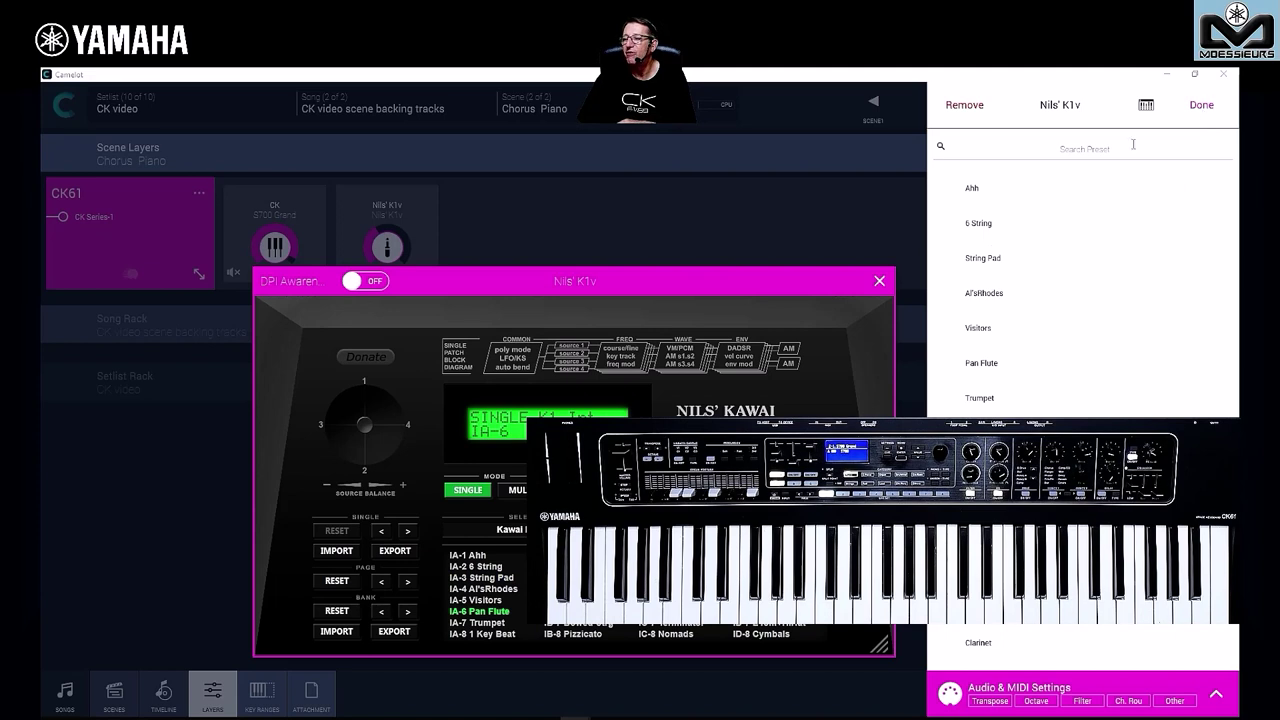
pyautogui.scroll(-5, 975, 270)
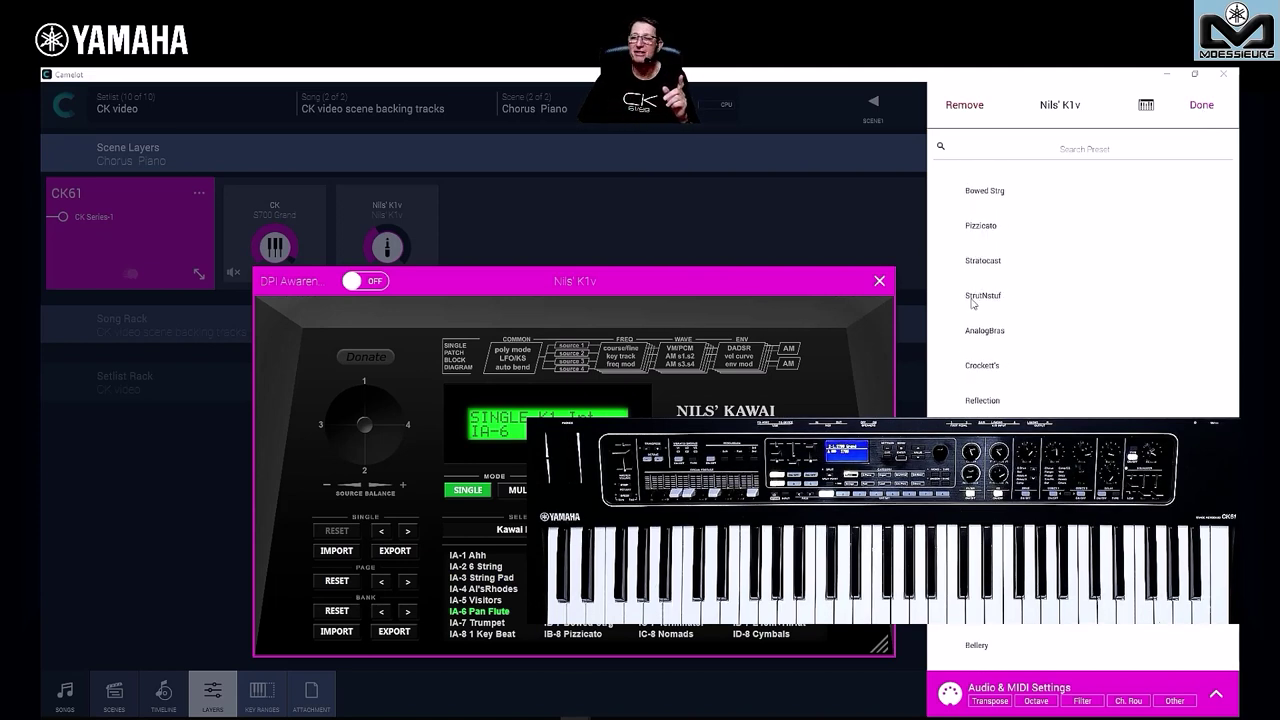
pyautogui.scroll(5, 1000, 380)
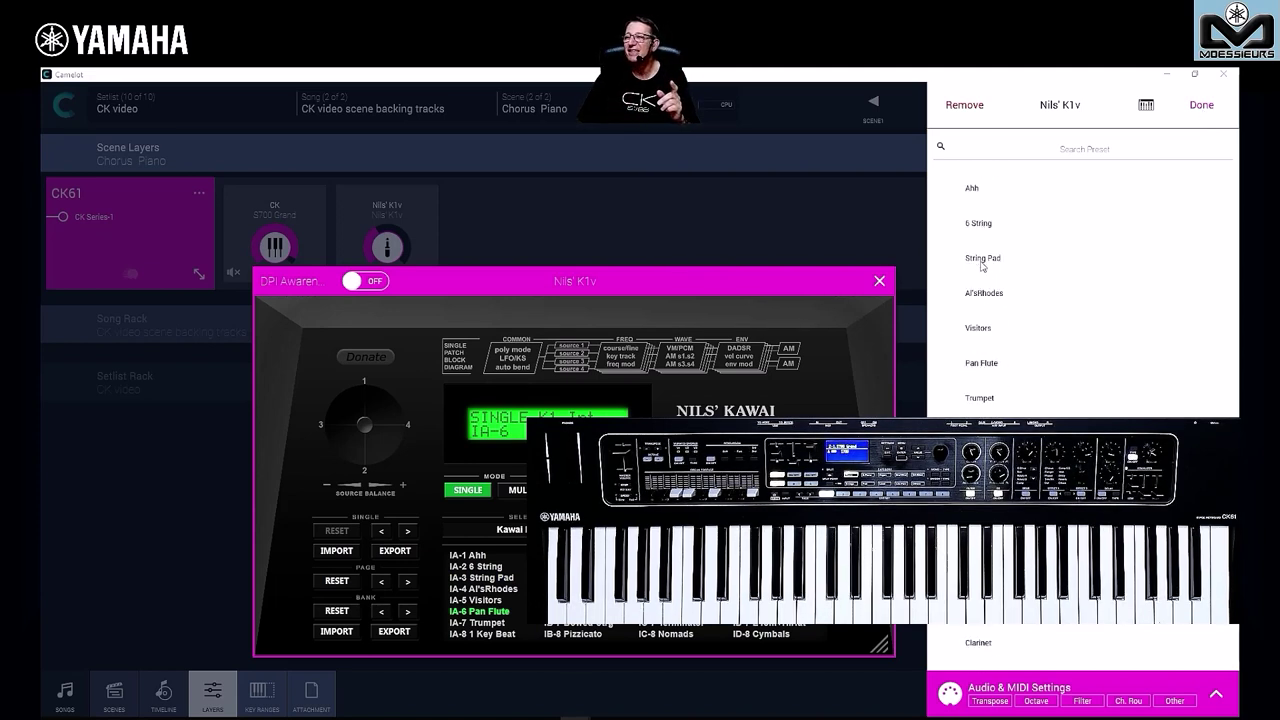
pyautogui.click(985, 261)
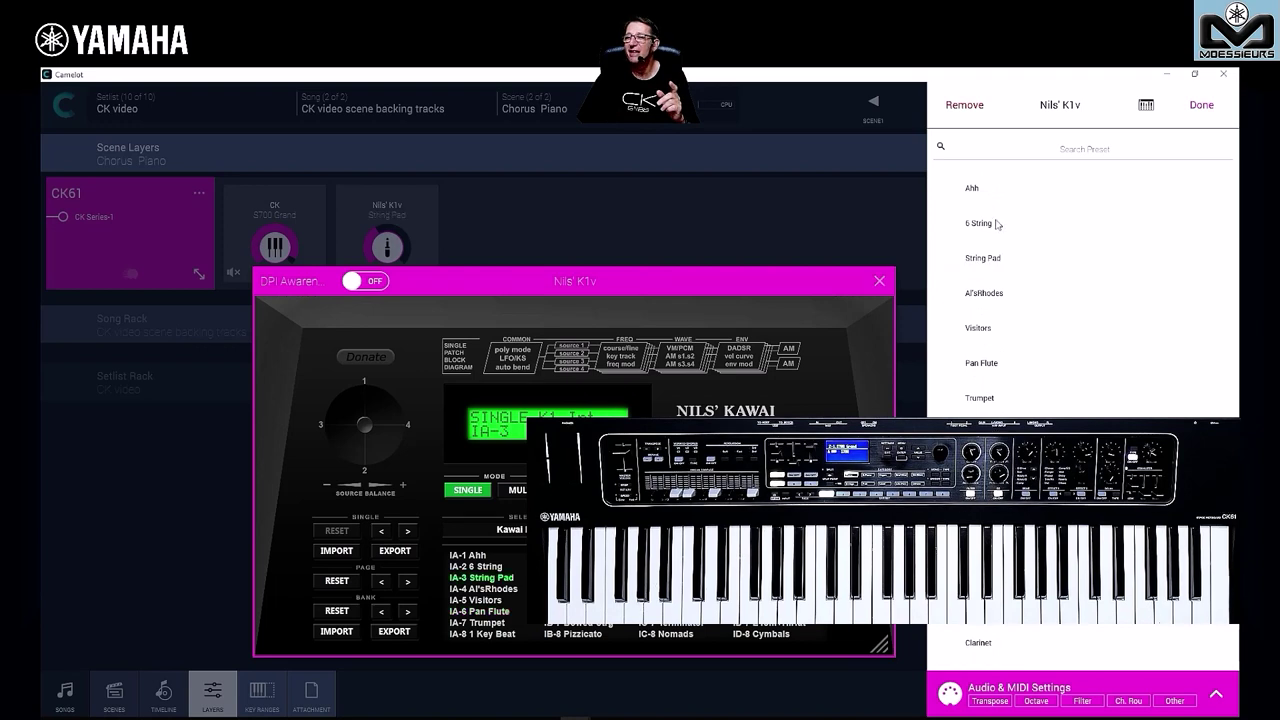
pyautogui.click(987, 224)
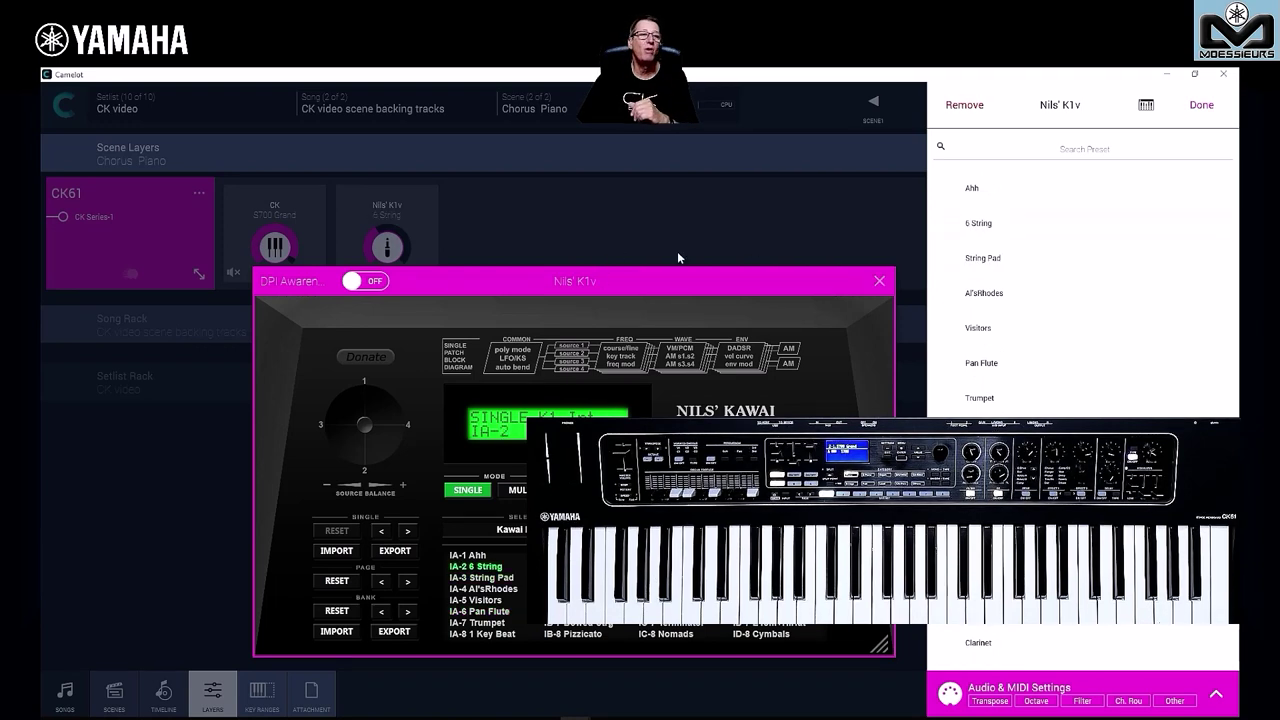
pyautogui.click(879, 281)
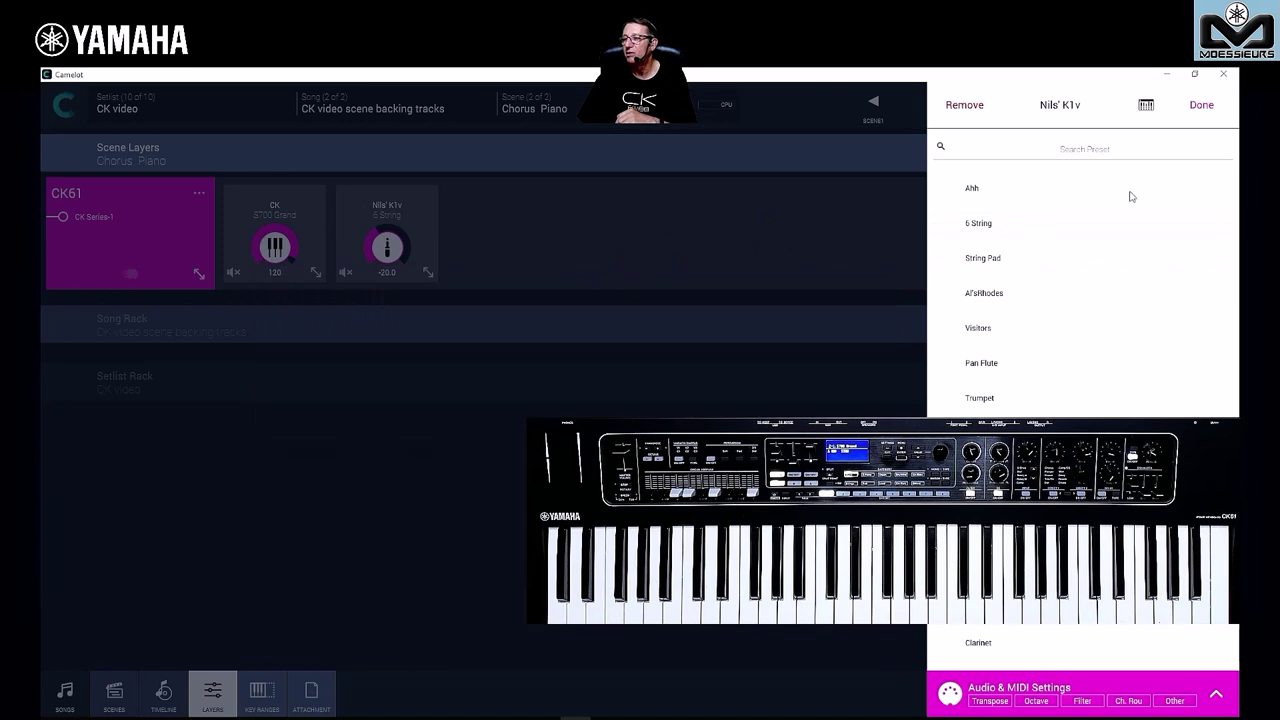
# Step: Close the preset browser and return to the Chorus Piano scene's layers
pyautogui.click(1202, 106)
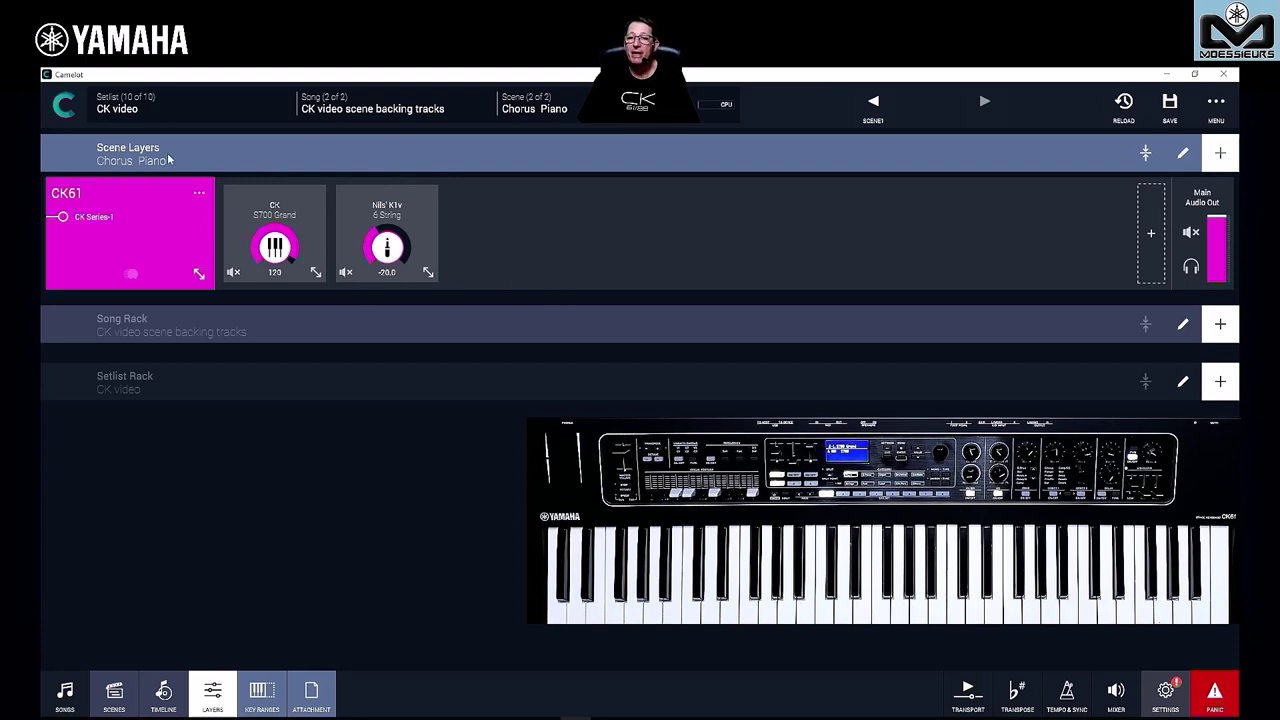
# Step: Mute the Nils' K1v layer, leaving only CK S700 Grand sounding at 120
pyautogui.click(346, 273)
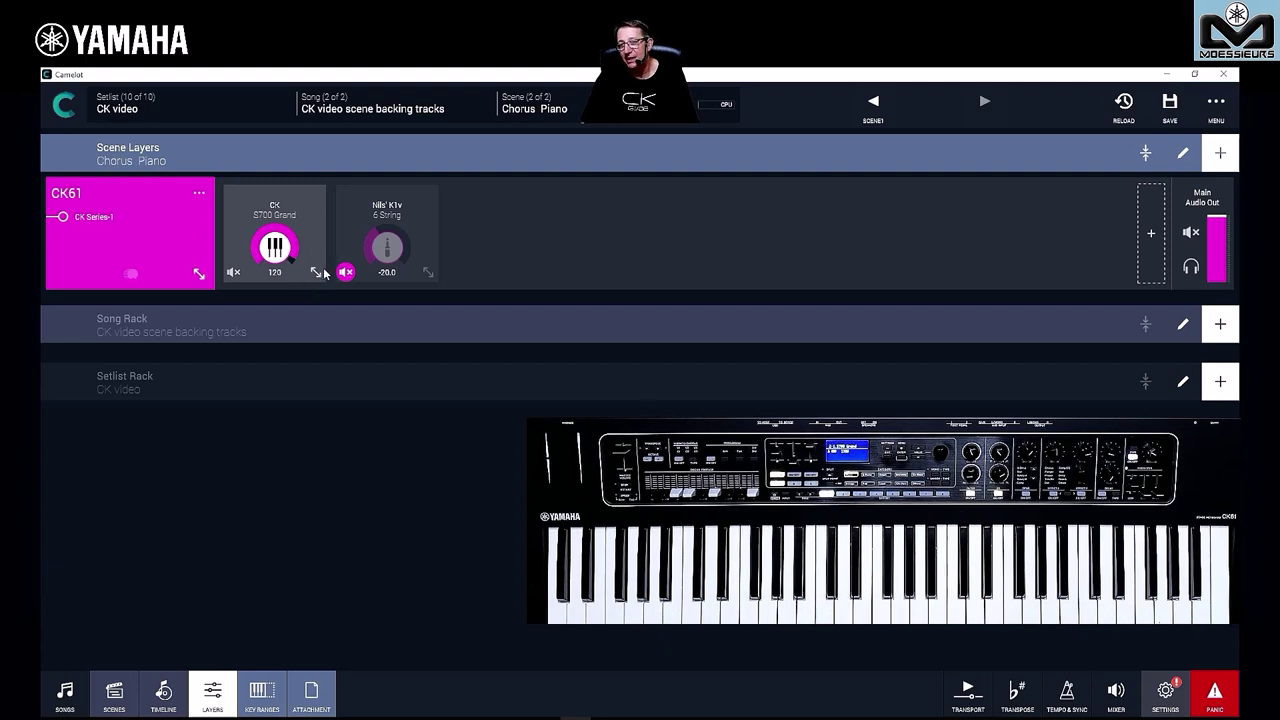
# Step: Expand the S700 Grand layer's CC controls, lower A-Volume and Reverb Depth, and select Delay Depth
pyautogui.click(315, 273)
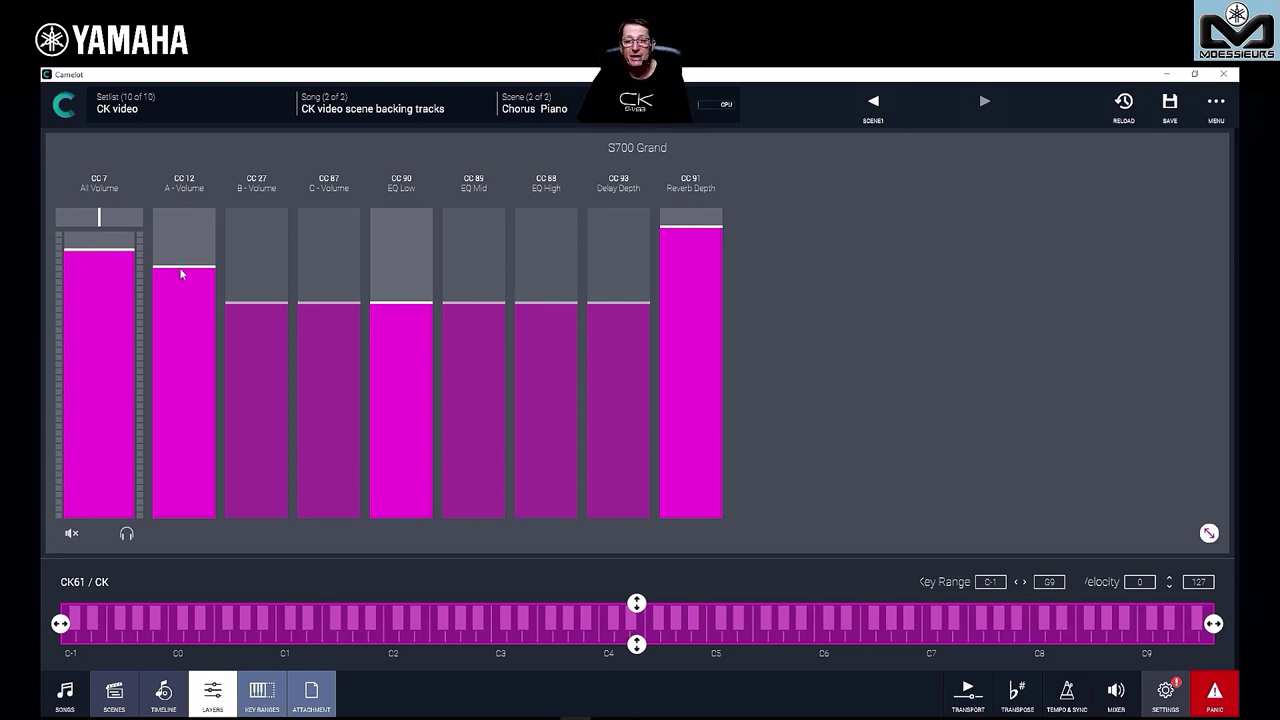
pyautogui.moveTo(181, 273)
pyautogui.mouseDown()
pyautogui.moveTo(166, 368)
pyautogui.moveTo(191, 284)
pyautogui.moveTo(180, 449)
pyautogui.moveTo(203, 361)
pyautogui.moveTo(169, 480)
pyautogui.moveTo(187, 276)
pyautogui.mouseUp()
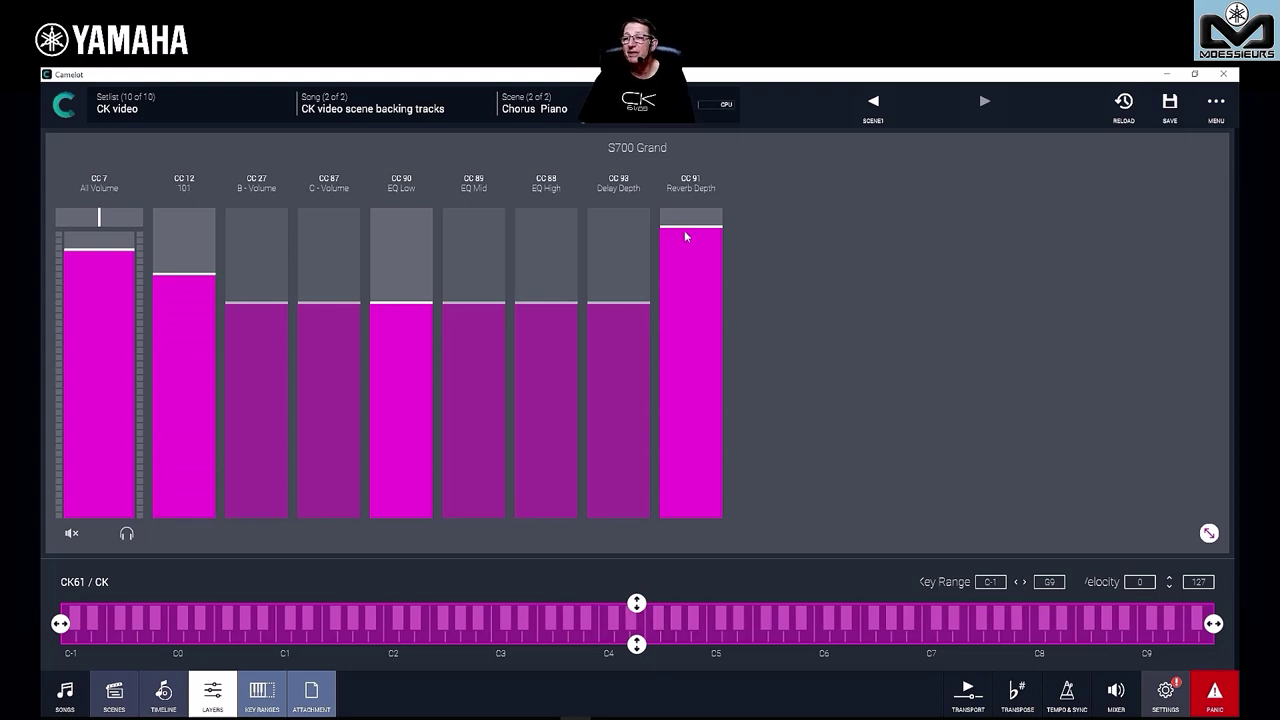
pyautogui.moveTo(686, 236); pyautogui.dragTo(666, 317)
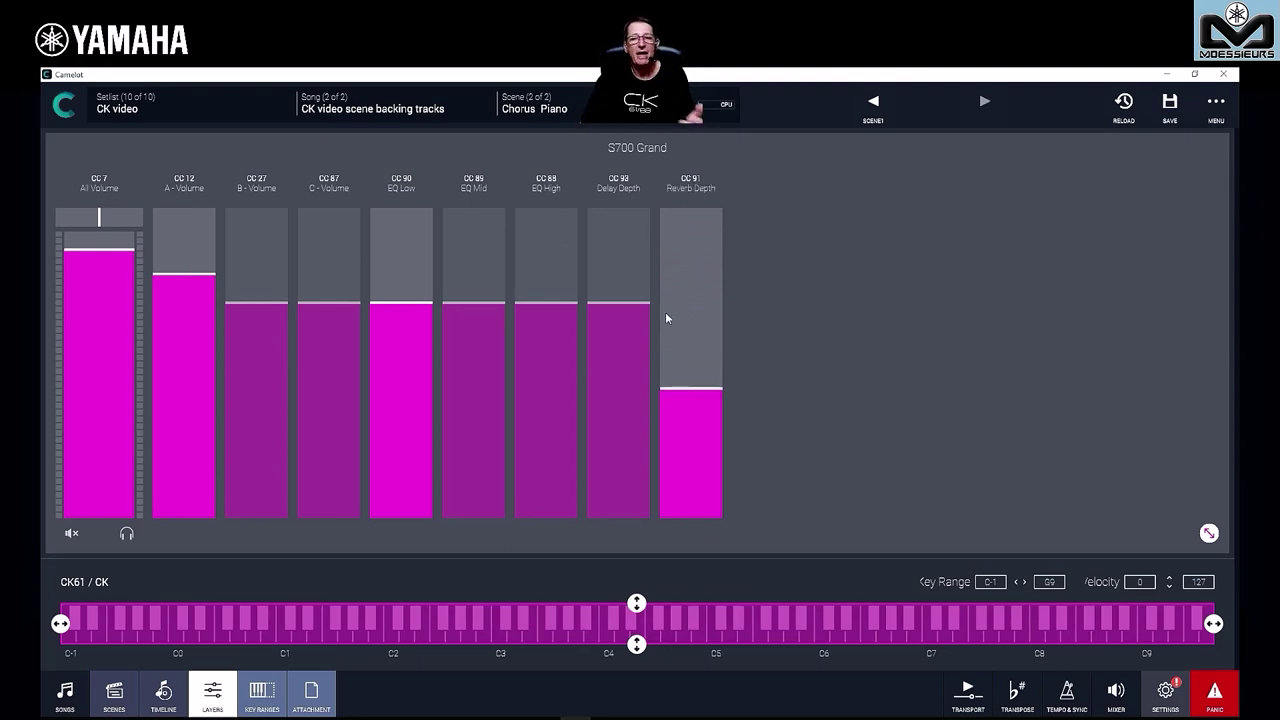
pyautogui.click(597, 301)
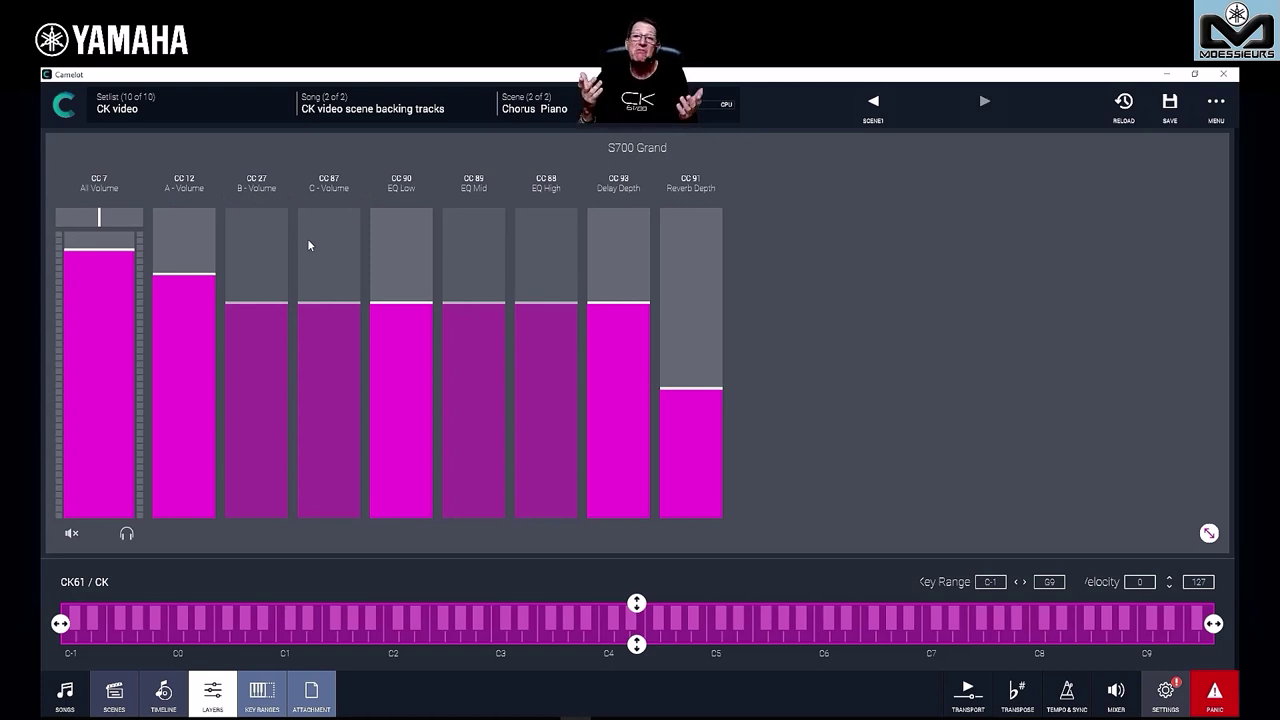
# Step: Turn Parameter 2 on for the CC 27 B-Volume fader and assign it CC 71 A - Filter Resonance
pyautogui.click(268, 189)
pyautogui.click(970, 106)
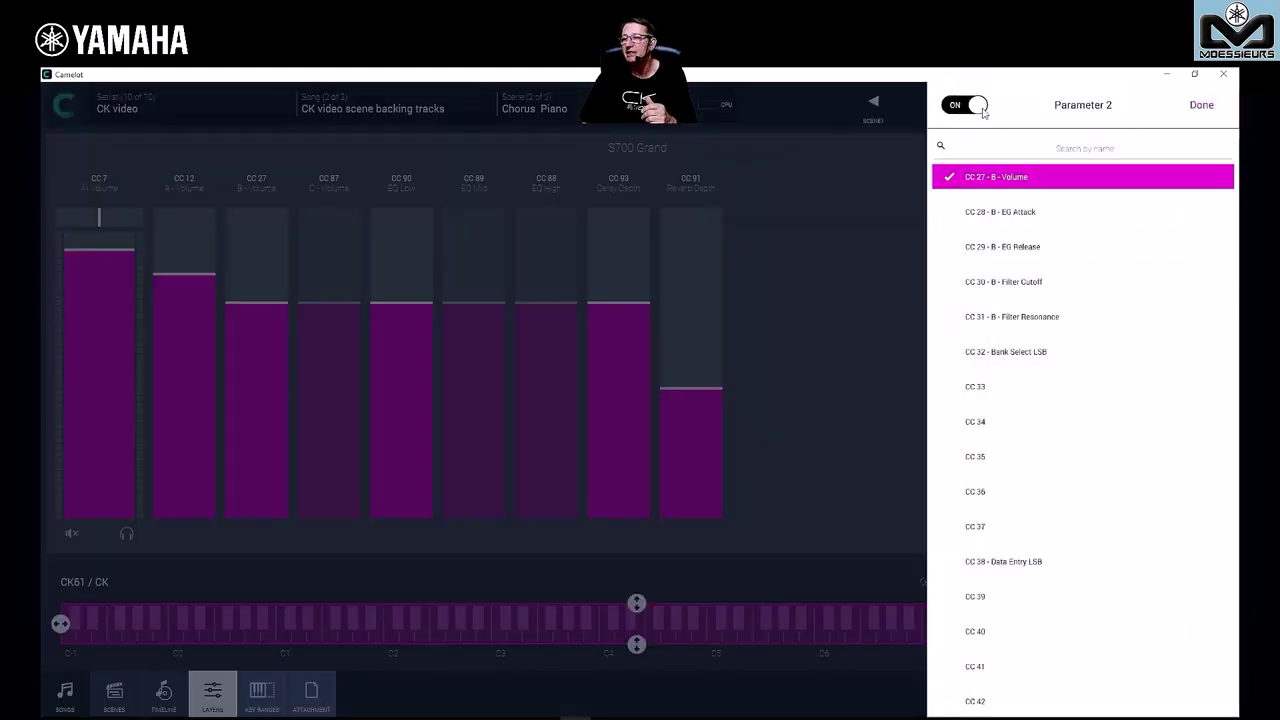
pyautogui.scroll(-3, 1071, 299)
pyautogui.scroll(-9, 1074, 301)
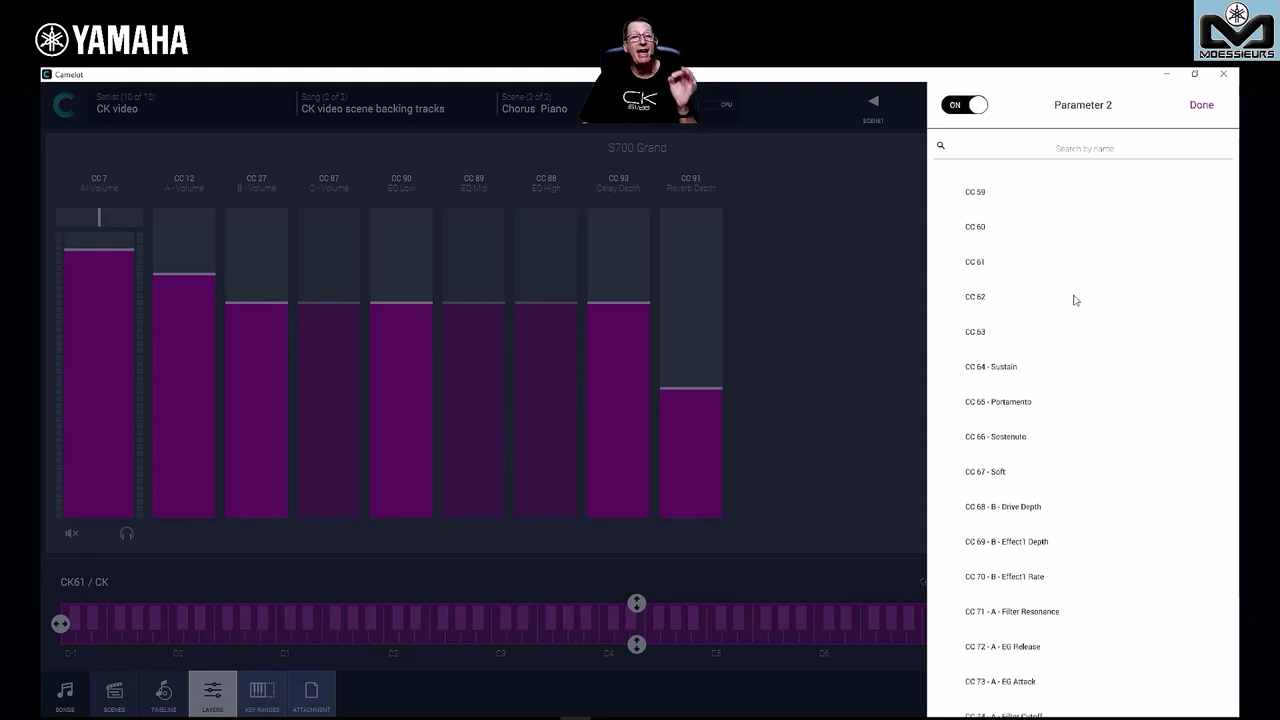
pyautogui.scroll(-2, 1075, 300)
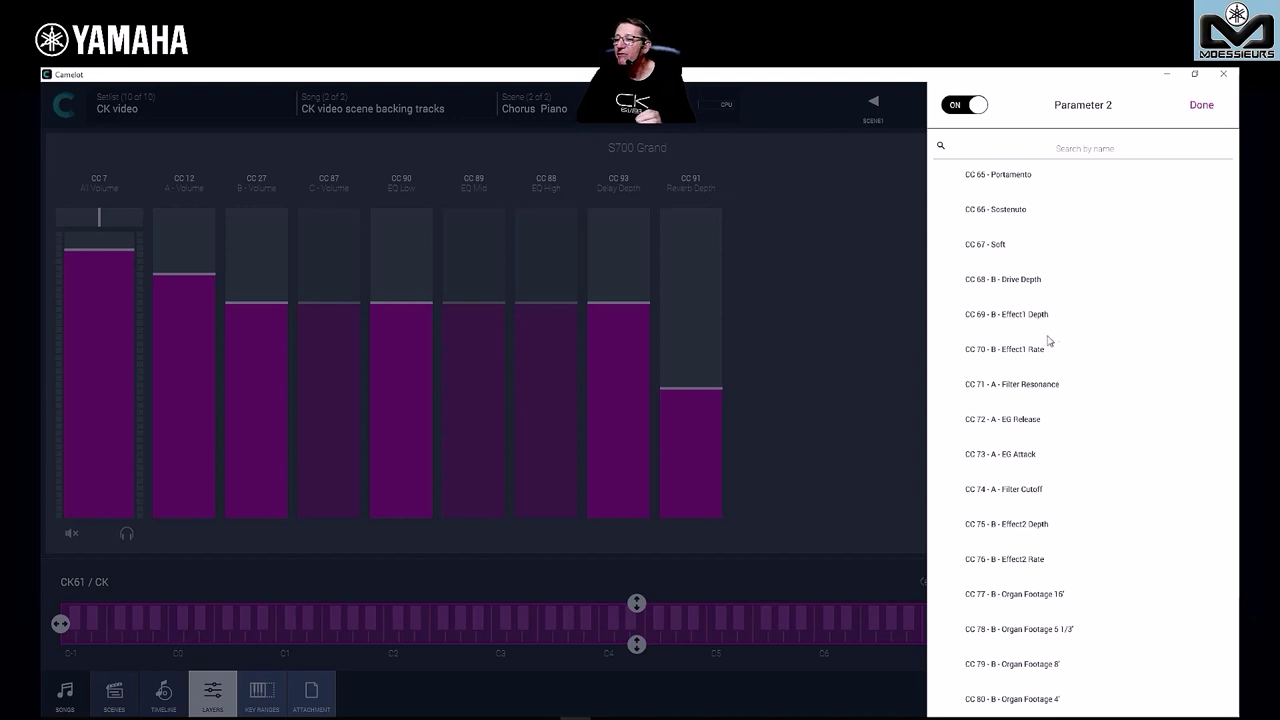
pyautogui.click(1019, 389)
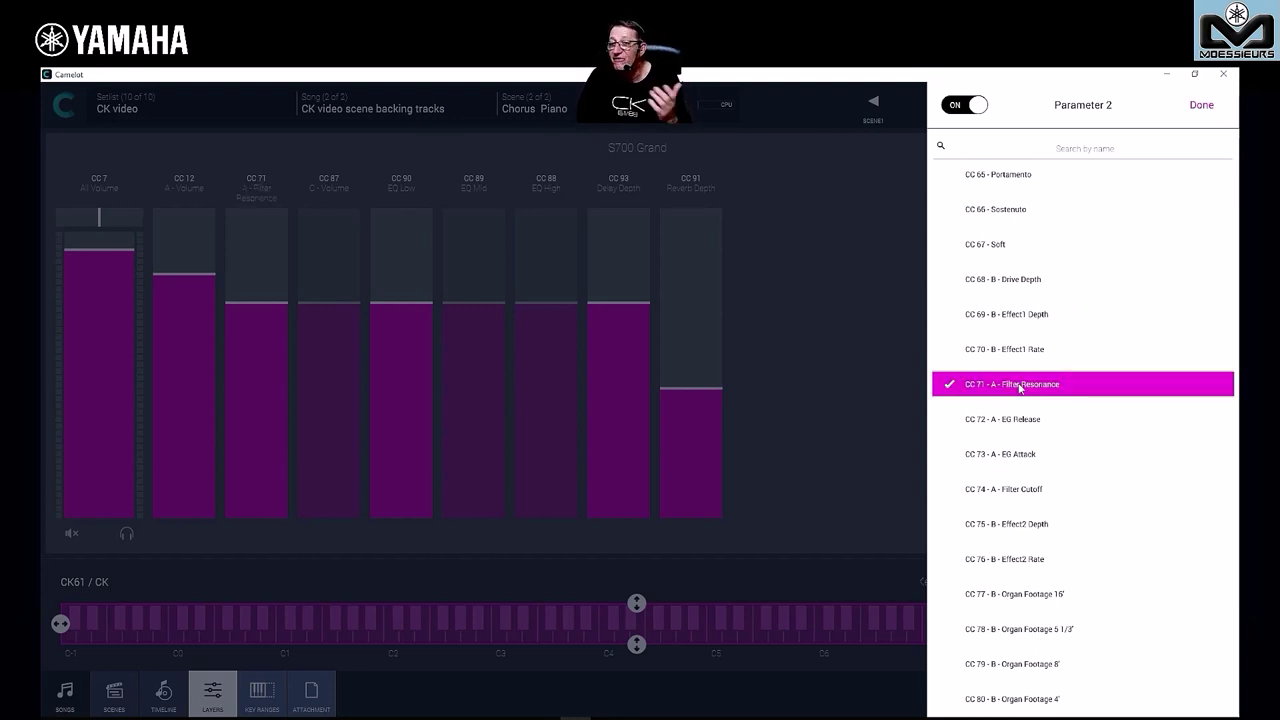
pyautogui.click(1200, 108)
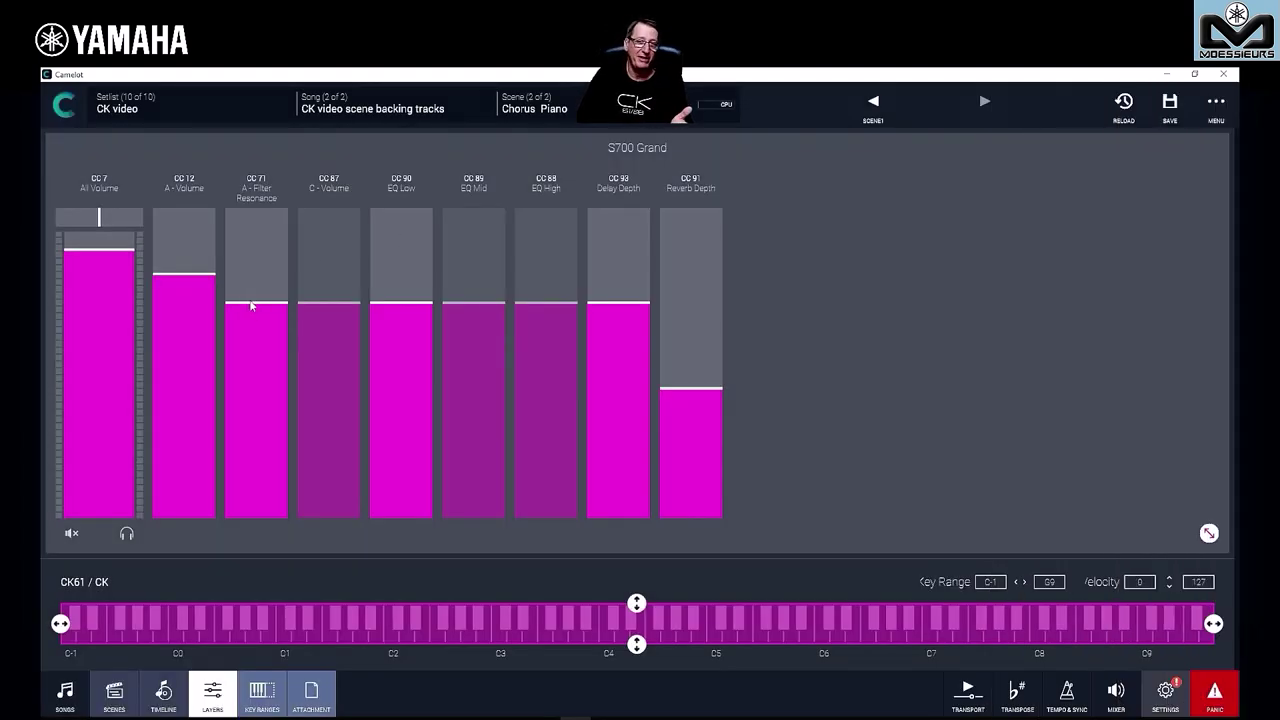
# Step: Pull the CC 71 Filter Resonance fader down, then show the setlists with the CK video songs
pyautogui.moveTo(251, 306); pyautogui.dragTo(253, 343)
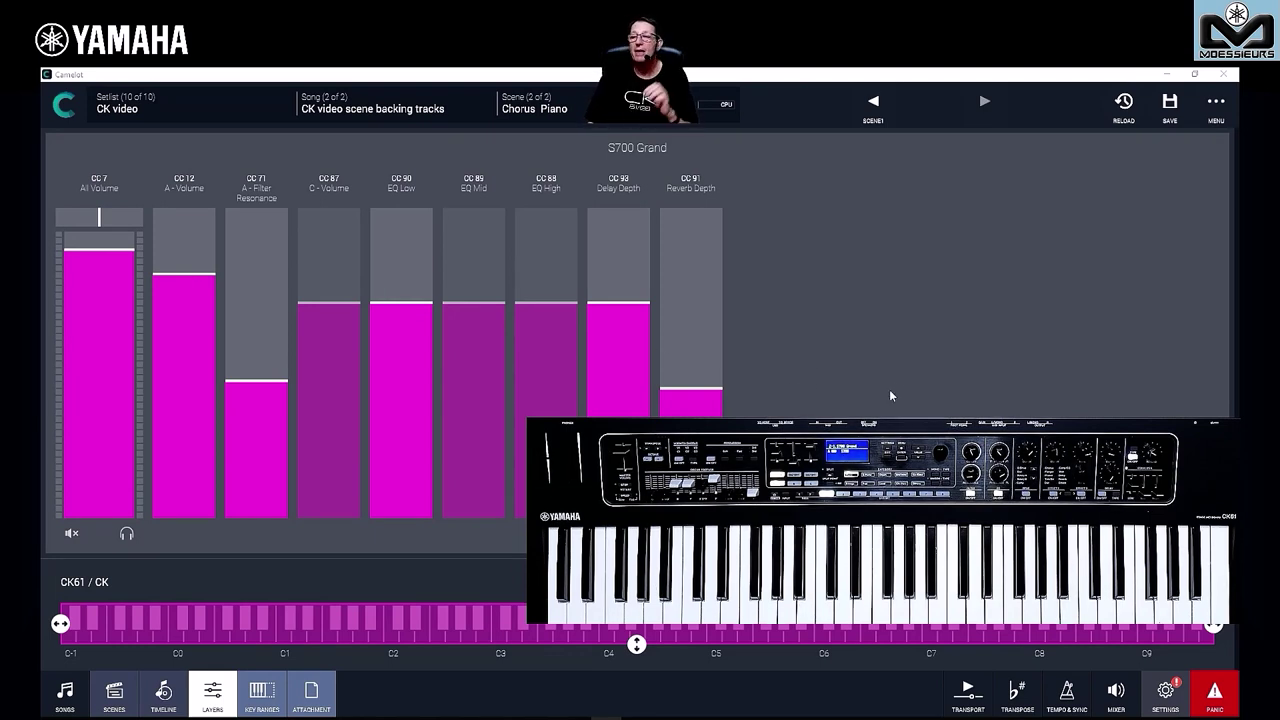
pyautogui.click(63, 698)
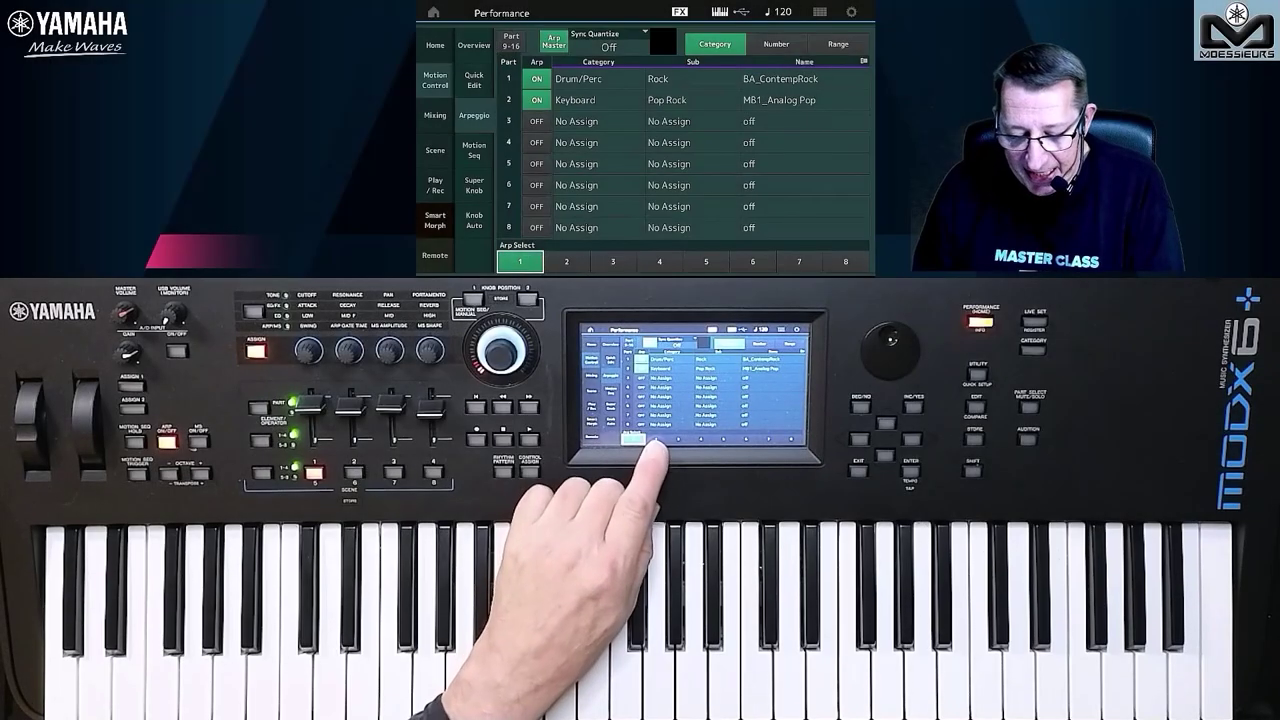
# Step: Cycle Parts 1 and 2 through Arp Select sets 2, 4, 5 and 6
pyautogui.click(678, 440)
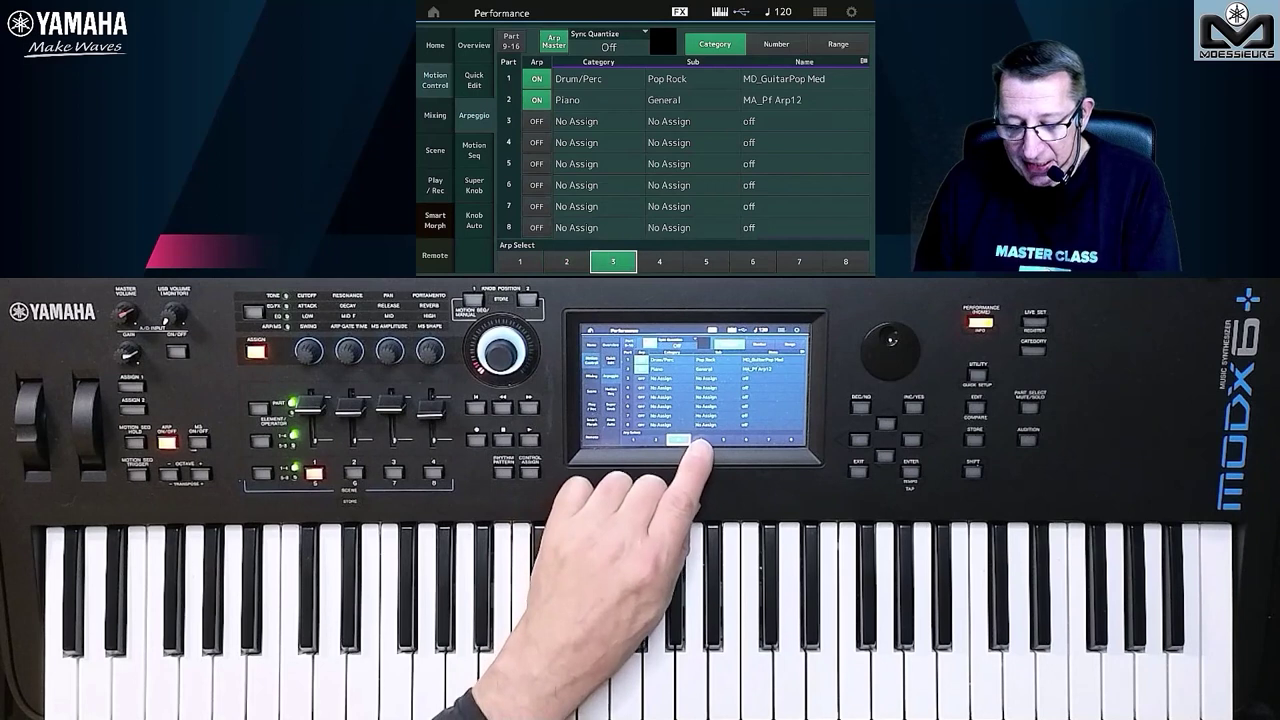
pyautogui.click(700, 440)
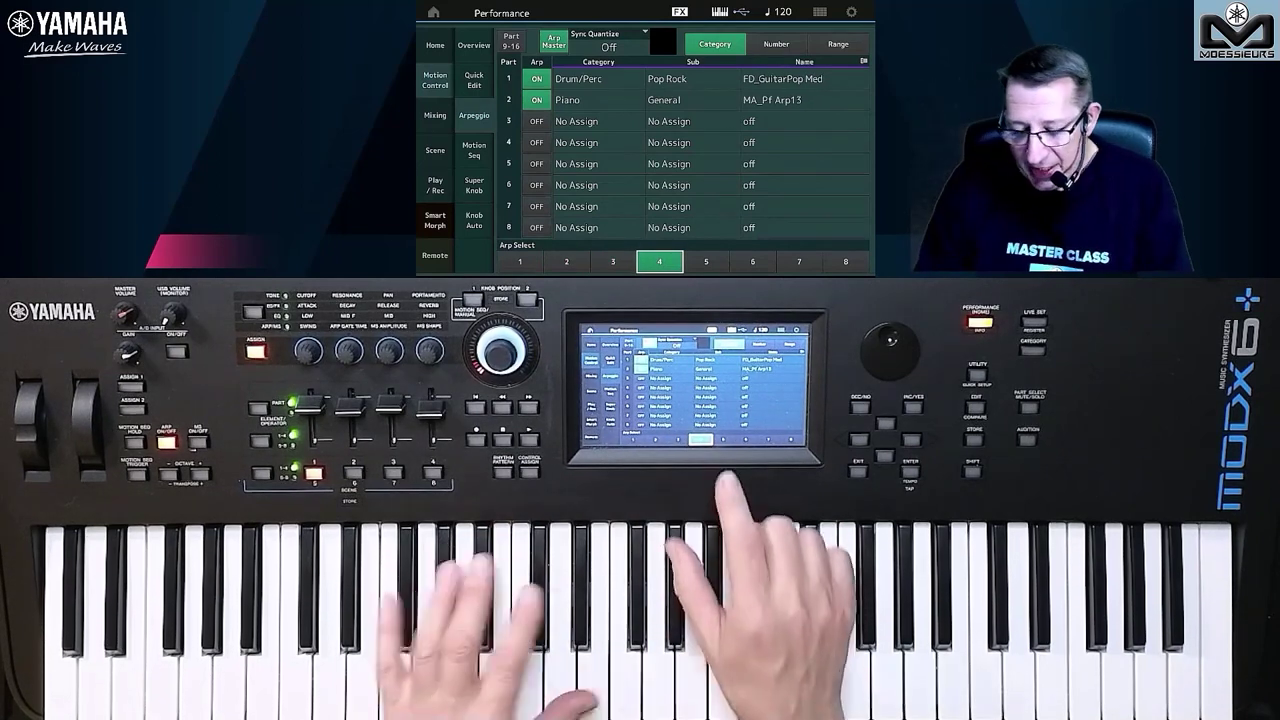
pyautogui.click(723, 440)
pyautogui.click(746, 440)
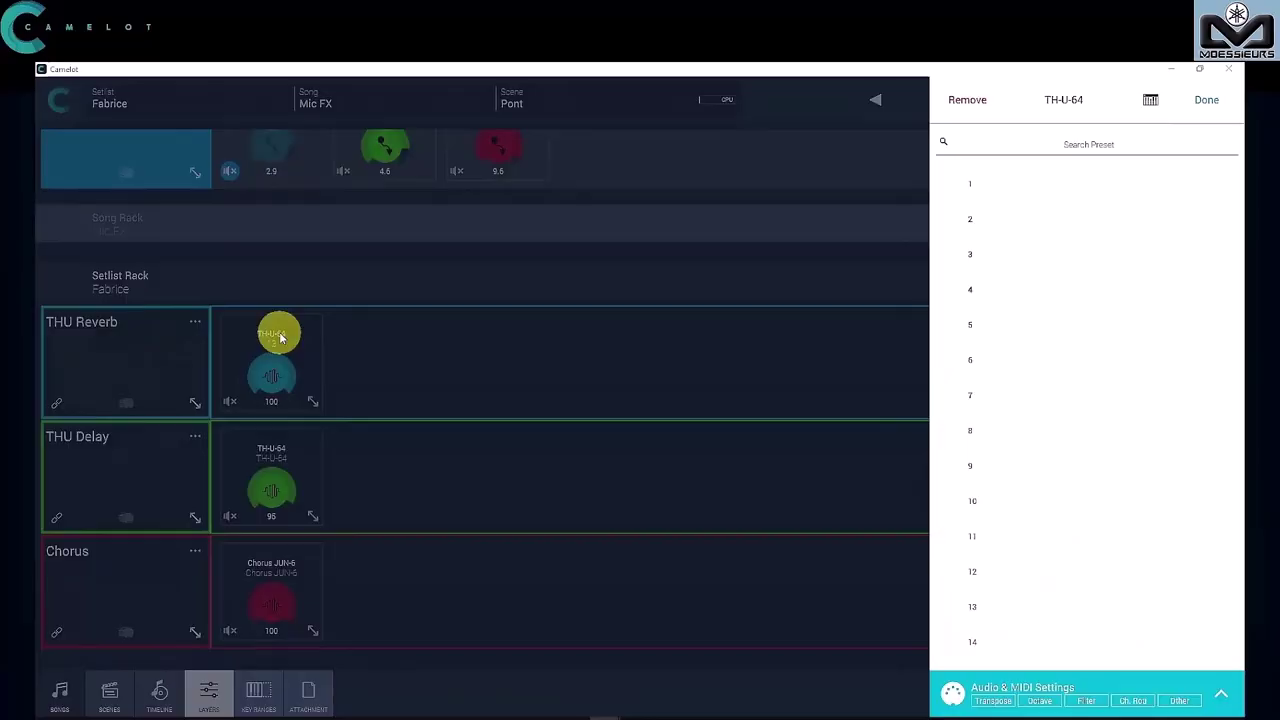
# Step: Open the THU Reverb layer's TH-U-64 plugin and move its window to the centre of the rack
pyautogui.doubleClick(280, 338)
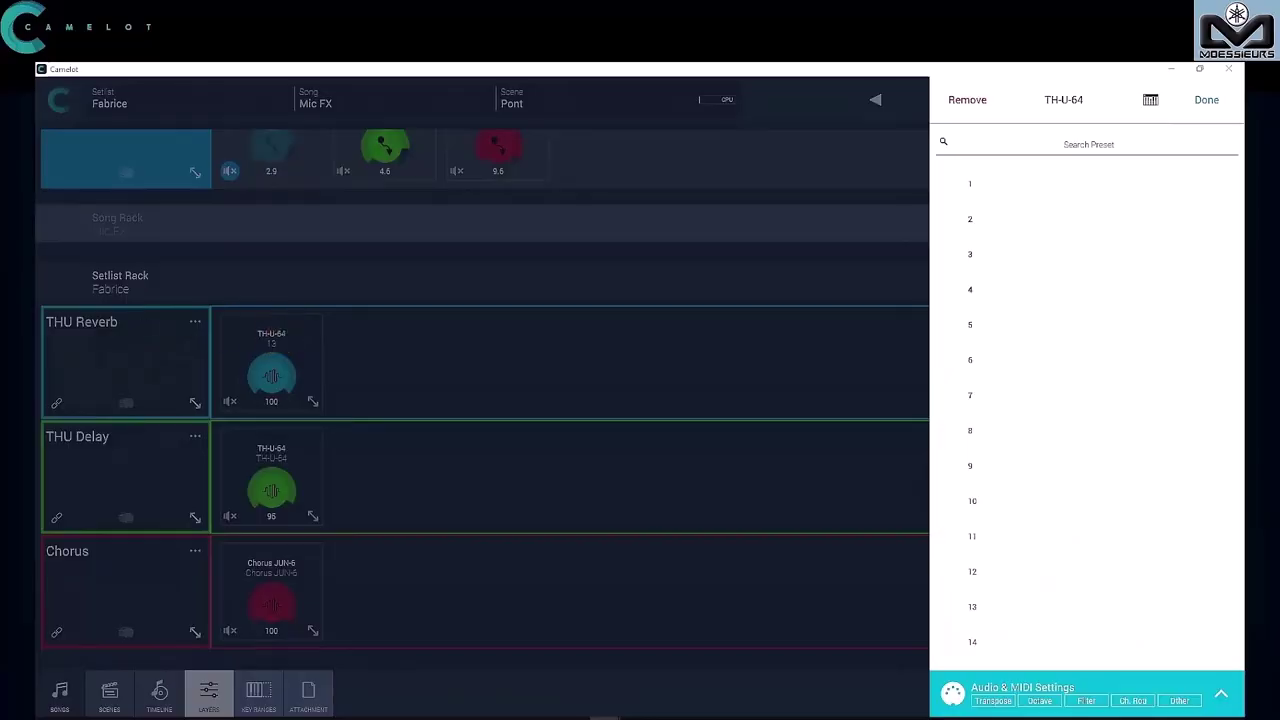
pyautogui.moveTo(200, 200); pyautogui.dragTo(829, 177)
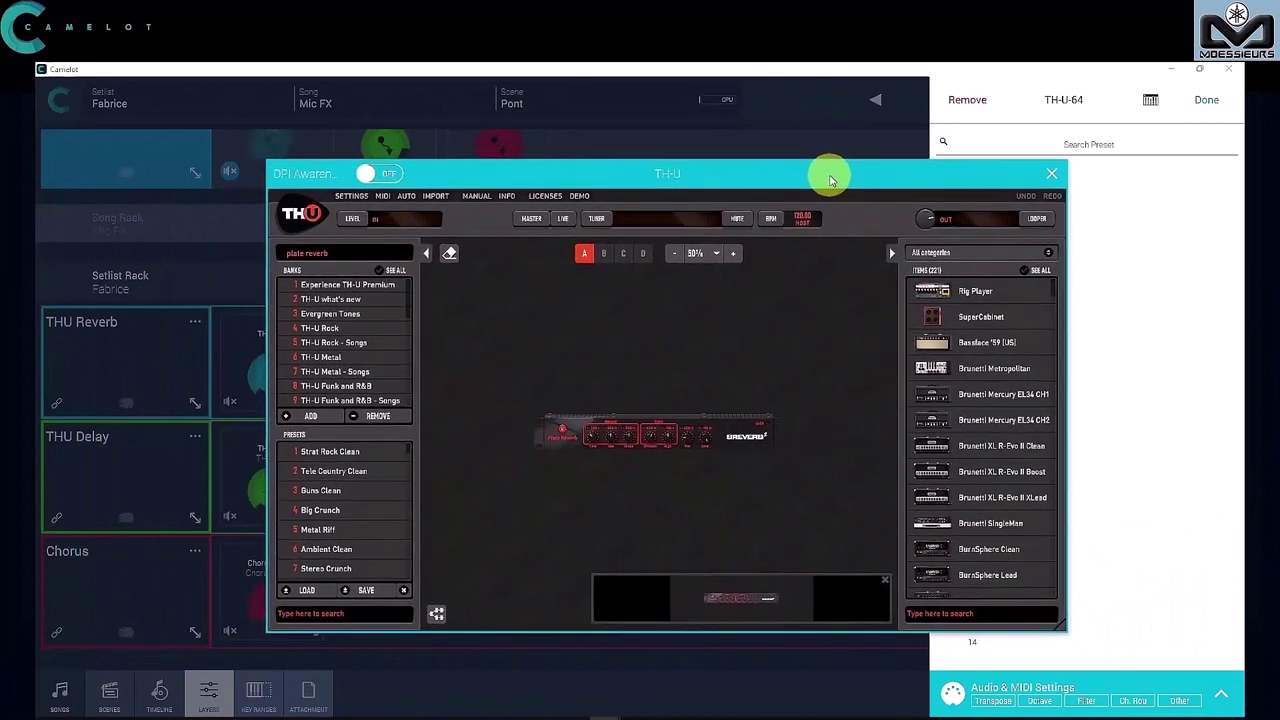
pyautogui.moveTo(931, 338); pyautogui.dragTo(590, 446)
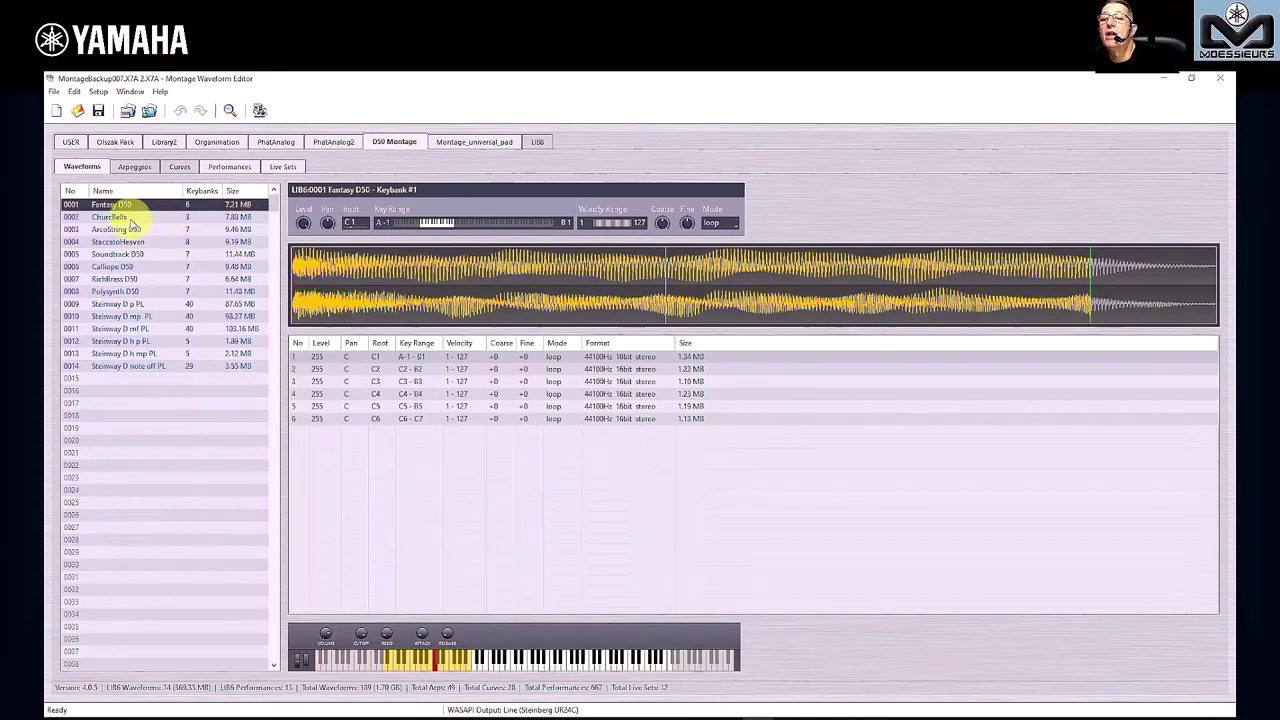
# Step: Select ChurchBells, then StaccatoHeaven, to display StaccatoHeaven's eight stereo keybanks
pyautogui.click(115, 217)
pyautogui.click(150, 242)
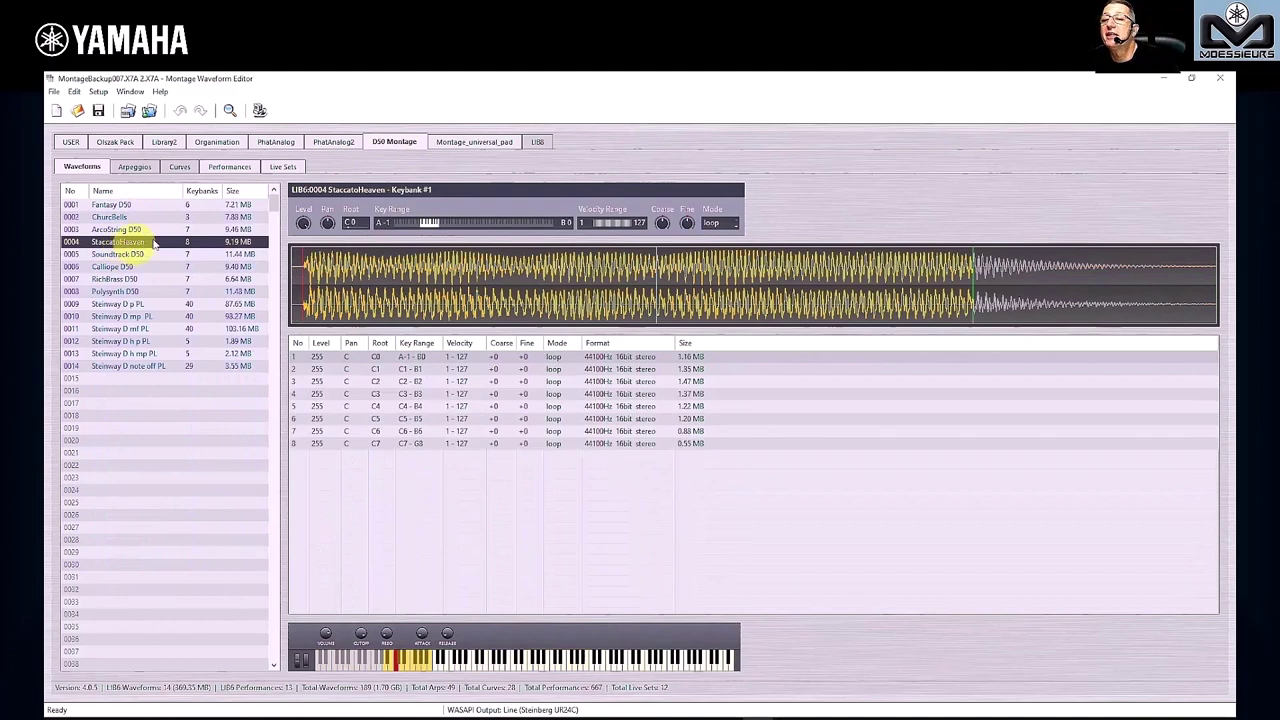
# Step: List the D50 Montage library's 13 performances, from Fantasy's Back D50 to Steinway D PL
pyautogui.click(229, 167)
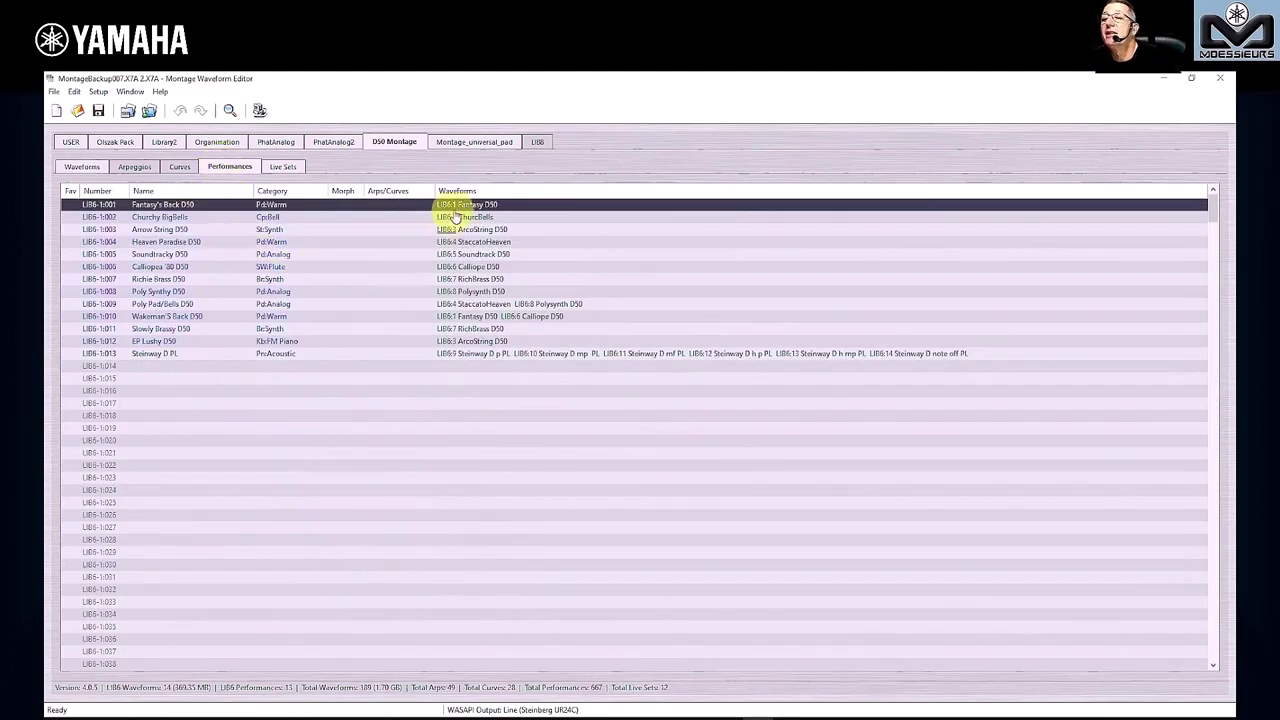